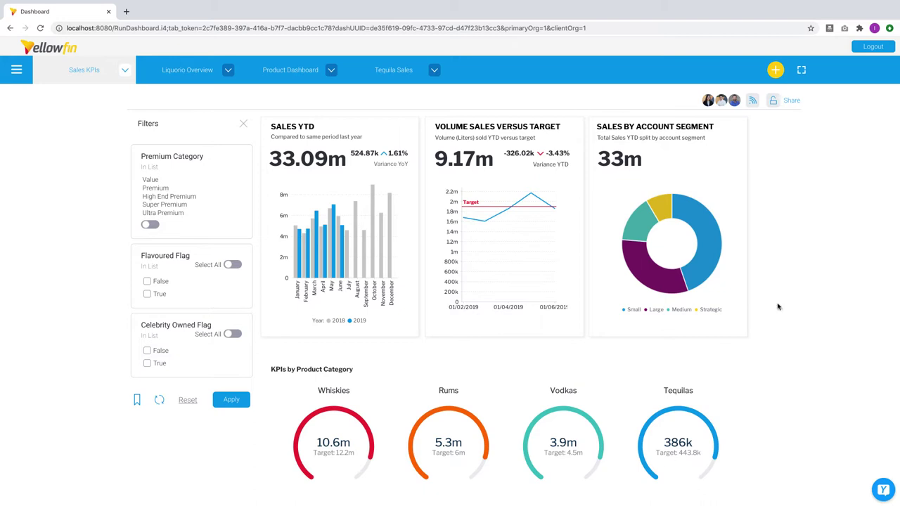
From the dashboard's broadcast list, open the Sales KPIs broadcast for editing
{"action": "left_click", "coordinate": [751, 101]}
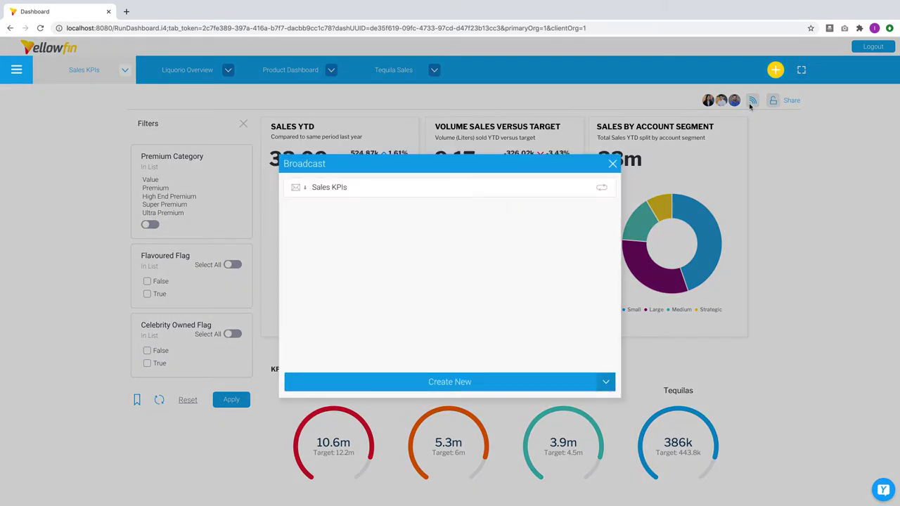
{"action": "left_click", "coordinate": [606, 383]}
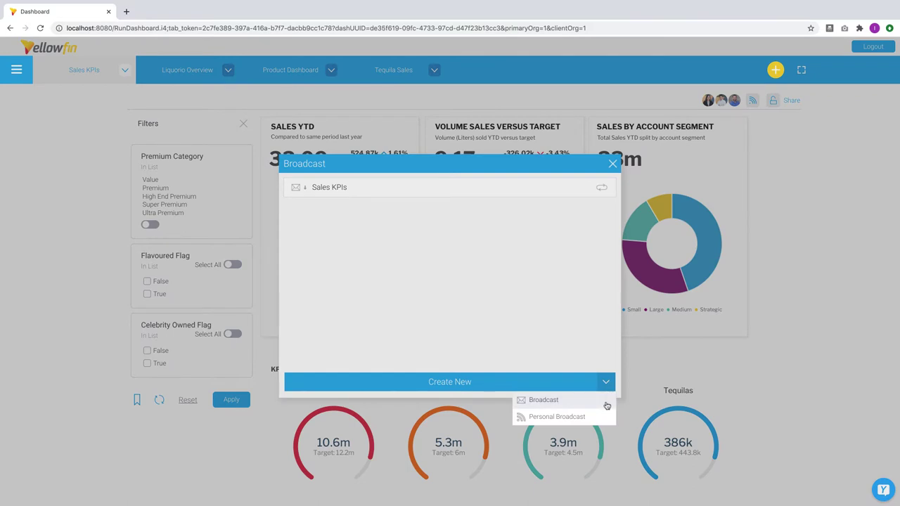
{"action": "left_click", "coordinate": [562, 189]}
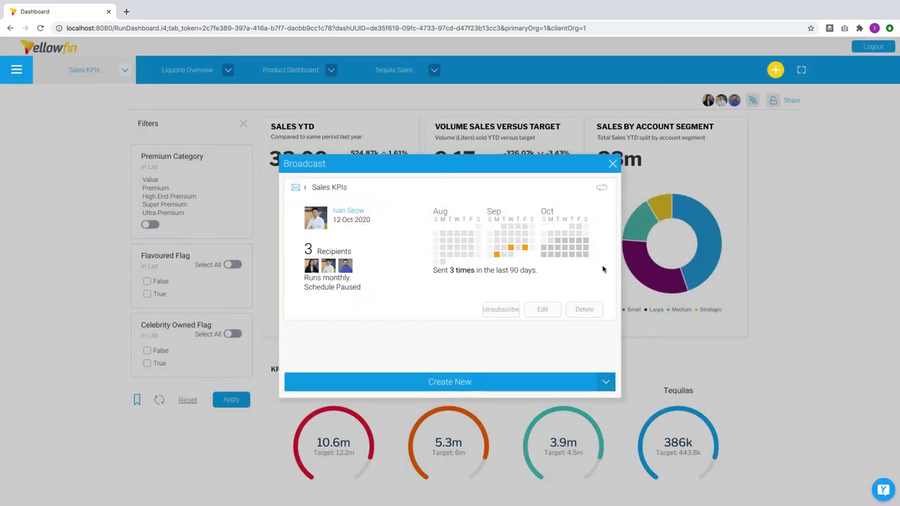
{"action": "left_click", "coordinate": [543, 310]}
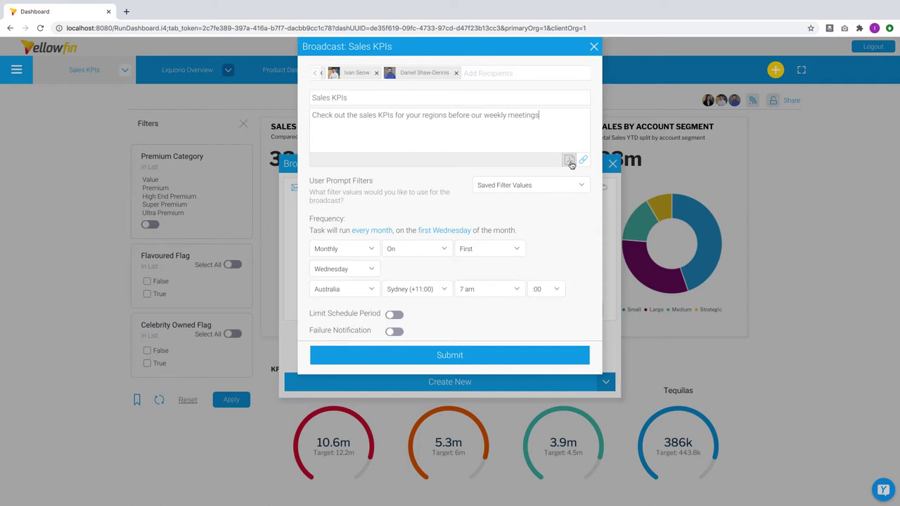
Keep Saved Filter Values and the monthly first-week weekday schedule while reviewing the options
{"action": "left_click", "coordinate": [581, 185]}
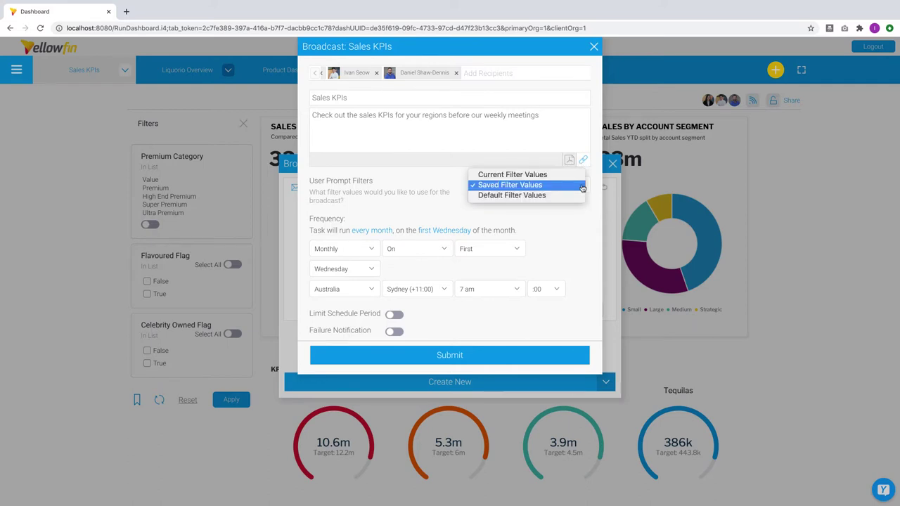
{"action": "left_click", "coordinate": [409, 268]}
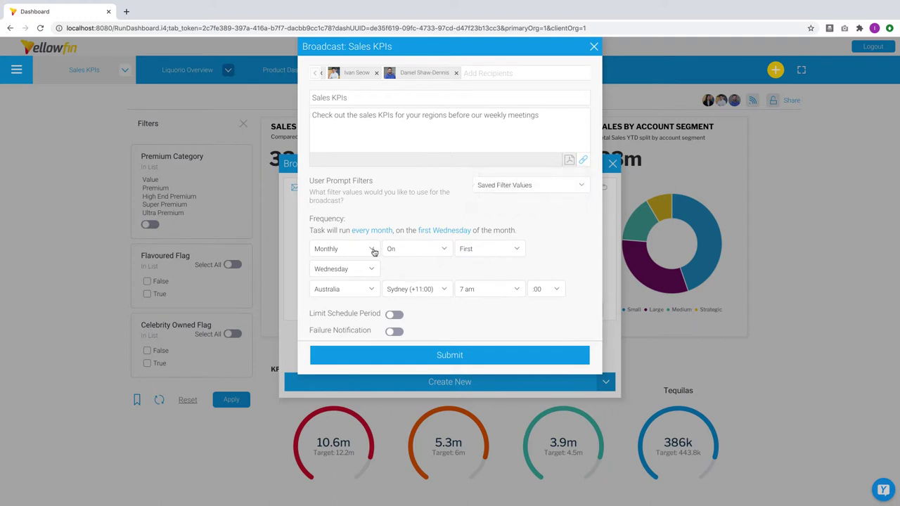
{"action": "left_click", "coordinate": [374, 252]}
{"action": "left_click", "coordinate": [427, 270]}
{"action": "left_click", "coordinate": [443, 252]}
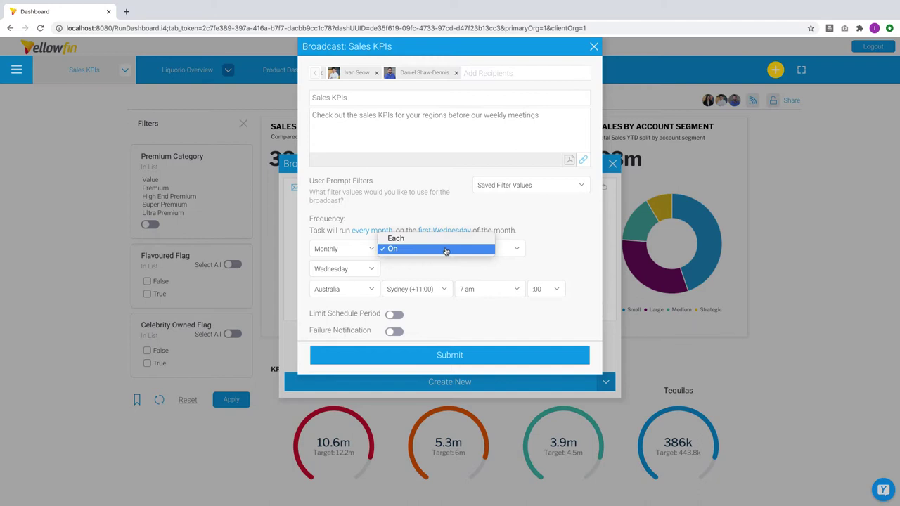
{"action": "left_click", "coordinate": [446, 251]}
{"action": "left_click", "coordinate": [517, 252]}
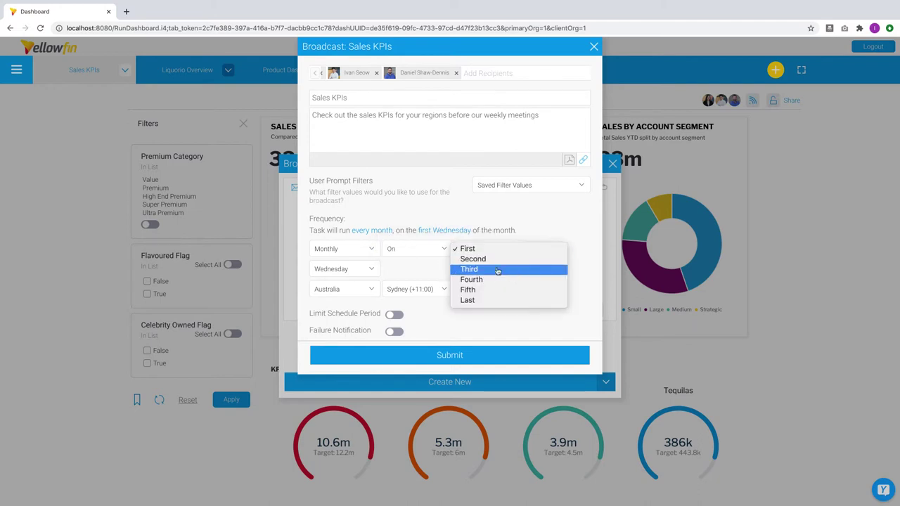
{"action": "left_click", "coordinate": [395, 270]}
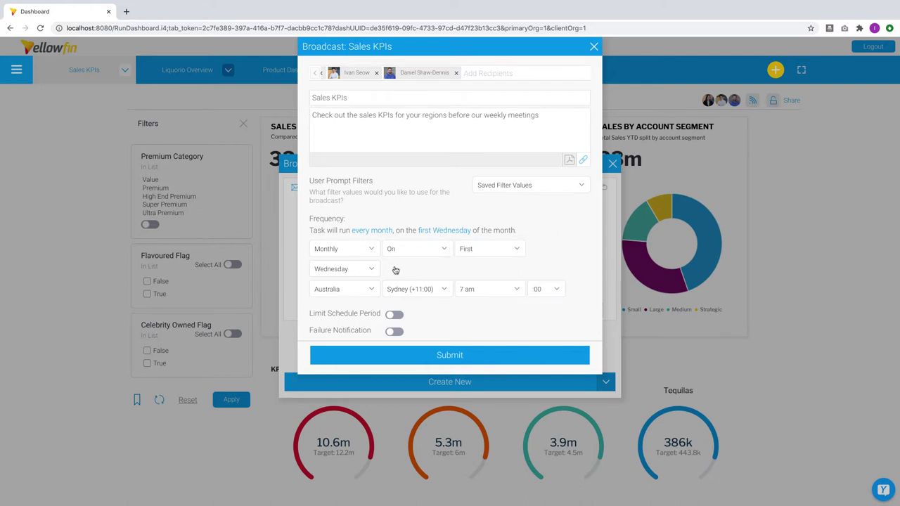
Try a fortnightly schedule running Monday of the second week
{"action": "left_click", "coordinate": [371, 249]}
{"action": "left_click", "coordinate": [370, 238]}
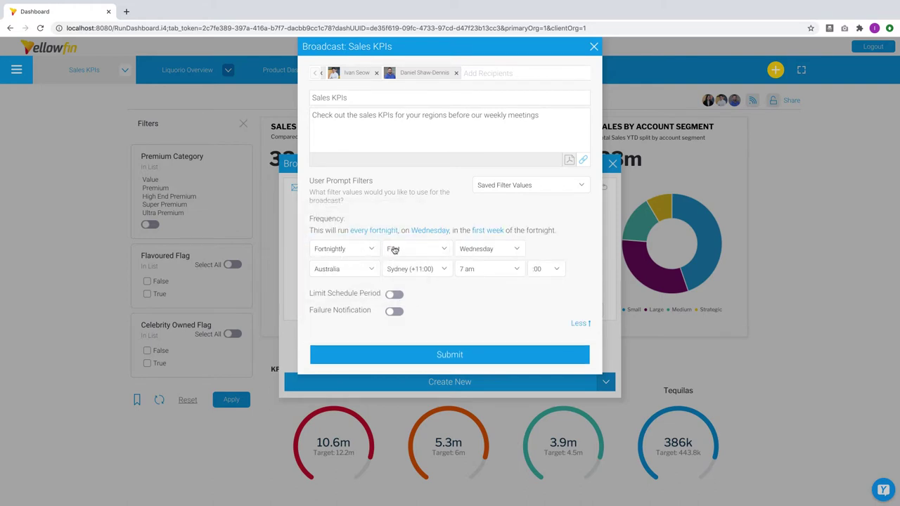
{"action": "left_click", "coordinate": [437, 249]}
{"action": "left_click", "coordinate": [438, 260]}
{"action": "left_click", "coordinate": [516, 249]}
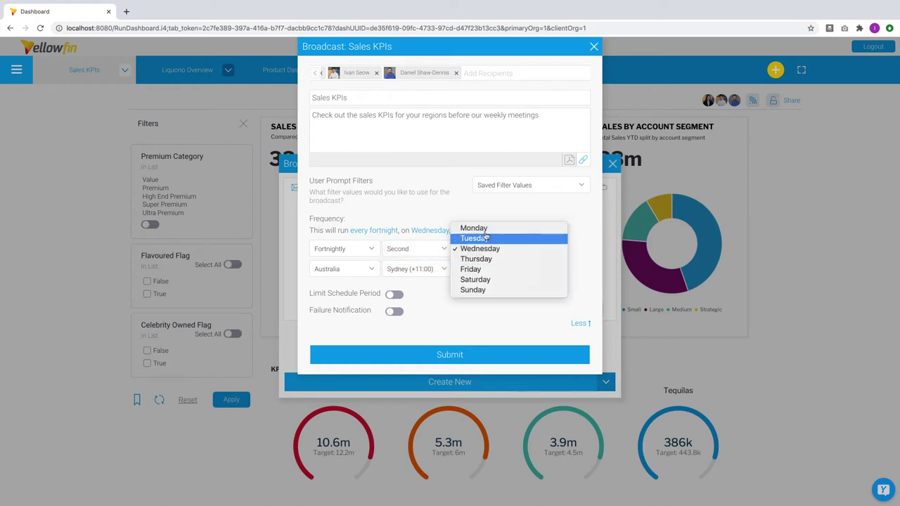
{"action": "left_click", "coordinate": [516, 229]}
Switch back to Monthly, running on day 5 of each month
{"action": "left_click", "coordinate": [366, 249]}
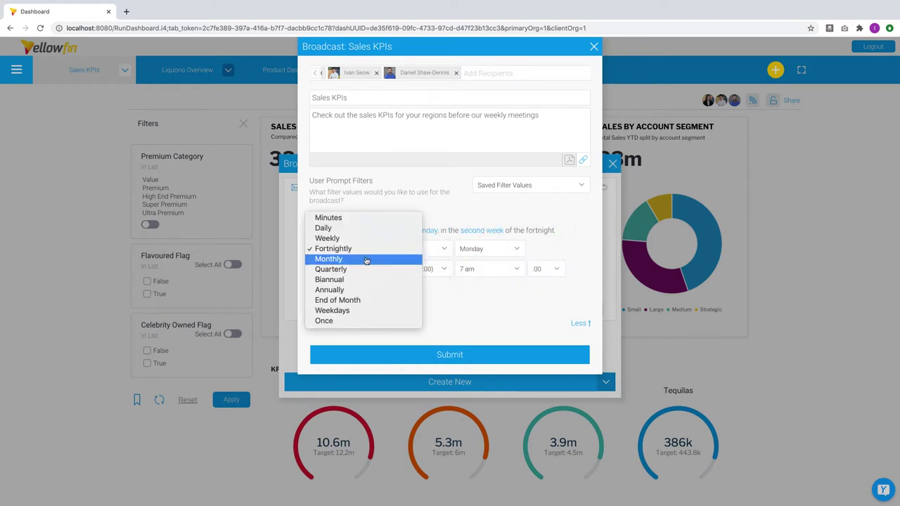
{"action": "left_click", "coordinate": [368, 260]}
{"action": "left_click", "coordinate": [444, 251]}
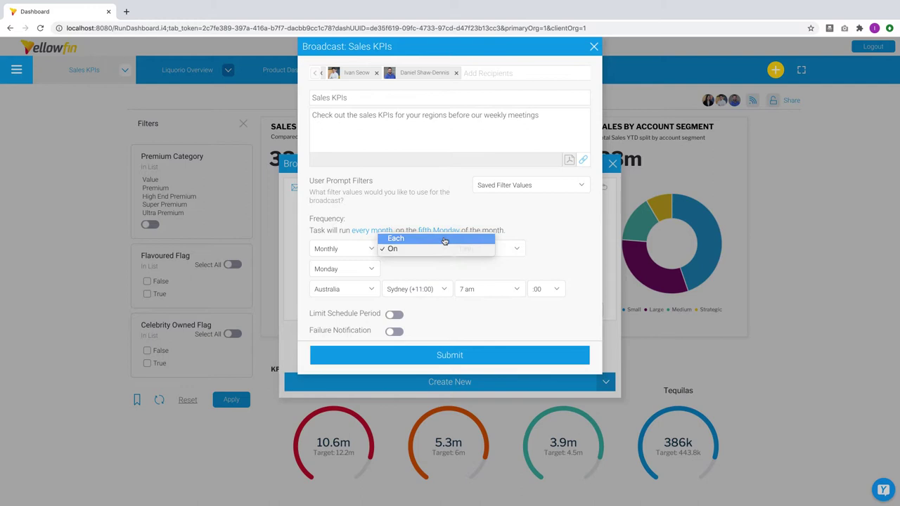
{"action": "left_click", "coordinate": [444, 239]}
{"action": "left_click", "coordinate": [483, 245]}
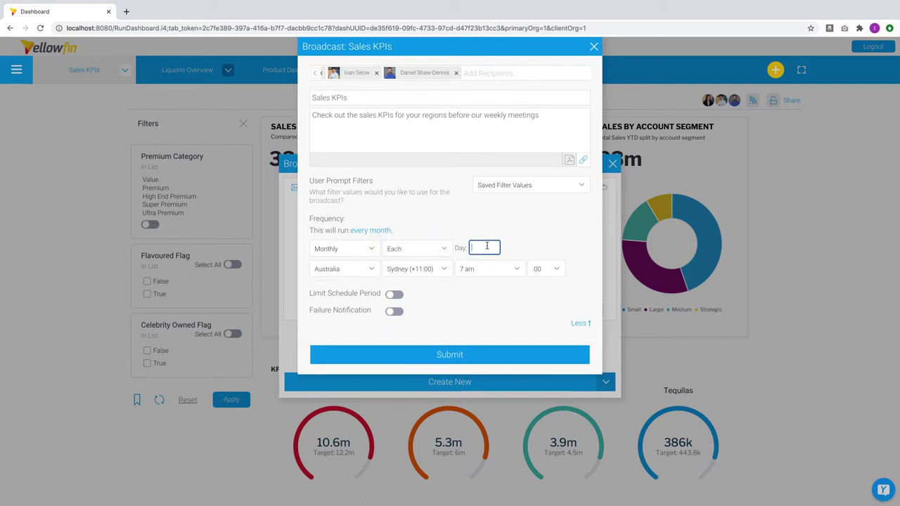
{"action": "type", "text": "5"}
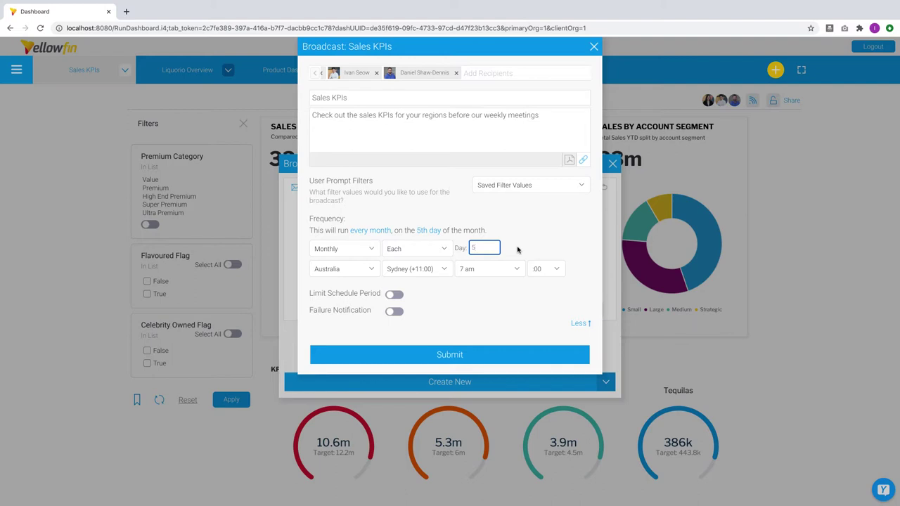
Close both broadcast dialogs without submitting and bring up the Sales KPIs dashboard's Export options
{"action": "left_click", "coordinate": [593, 48]}
{"action": "left_click", "coordinate": [610, 165]}
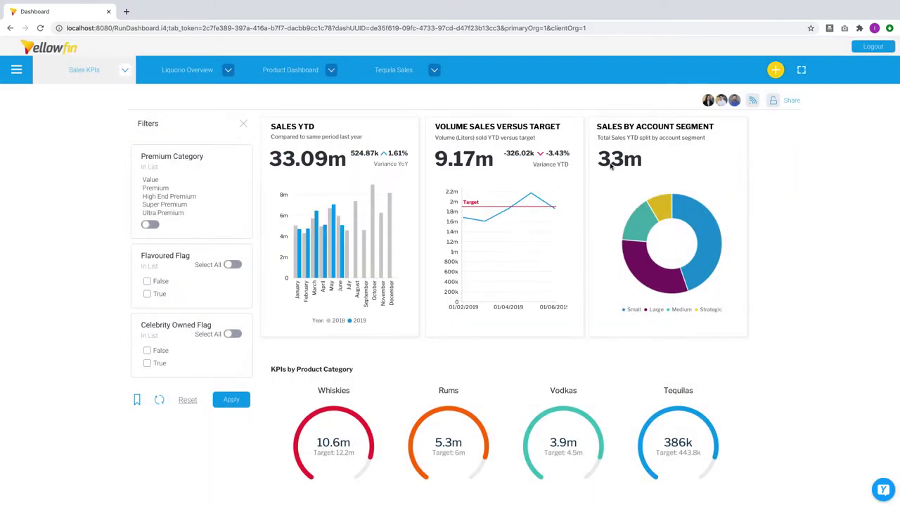
{"action": "left_click", "coordinate": [126, 72]}
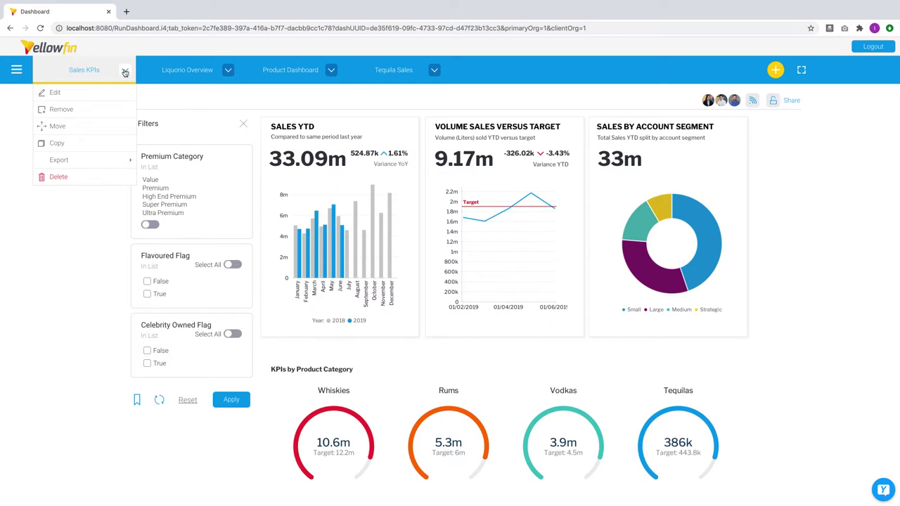
{"action": "mouse_move", "coordinate": [113, 160]}
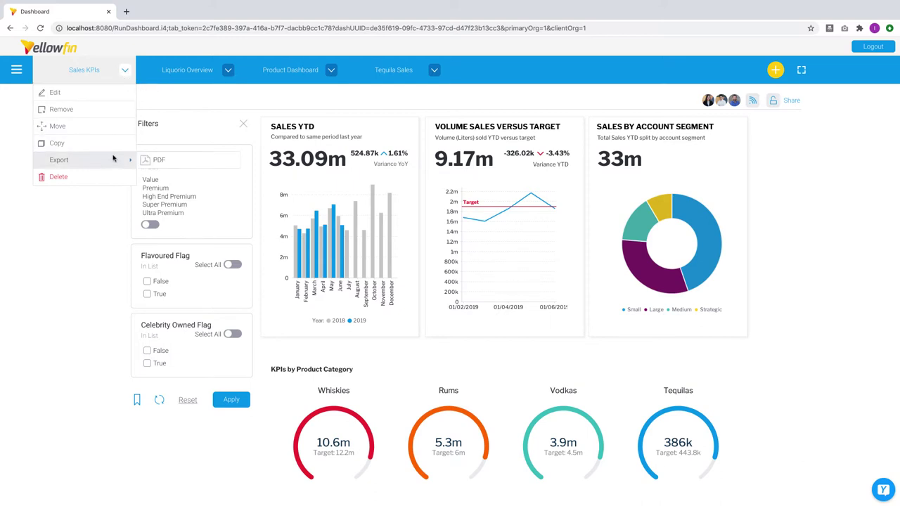
In PDF export keep A4, disable default layout values, enable shrink to page width, then close
{"action": "left_click", "coordinate": [190, 164]}
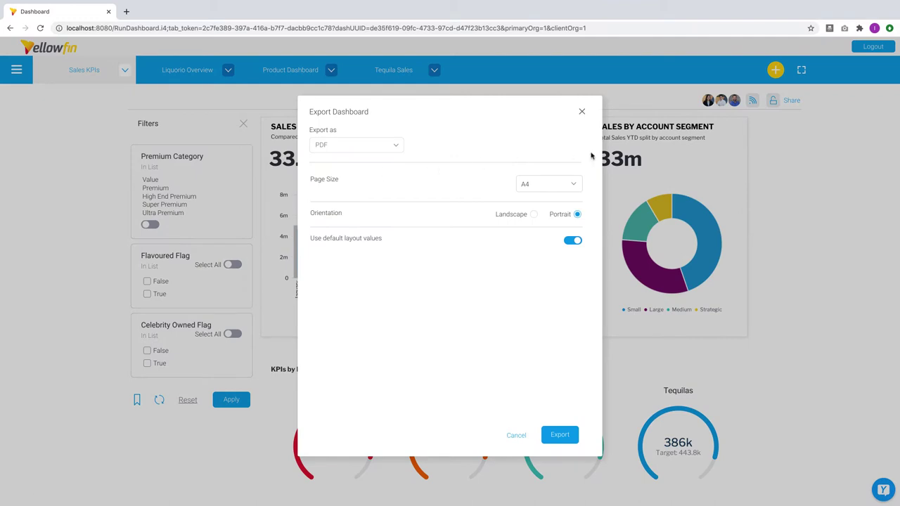
{"action": "left_click", "coordinate": [574, 183]}
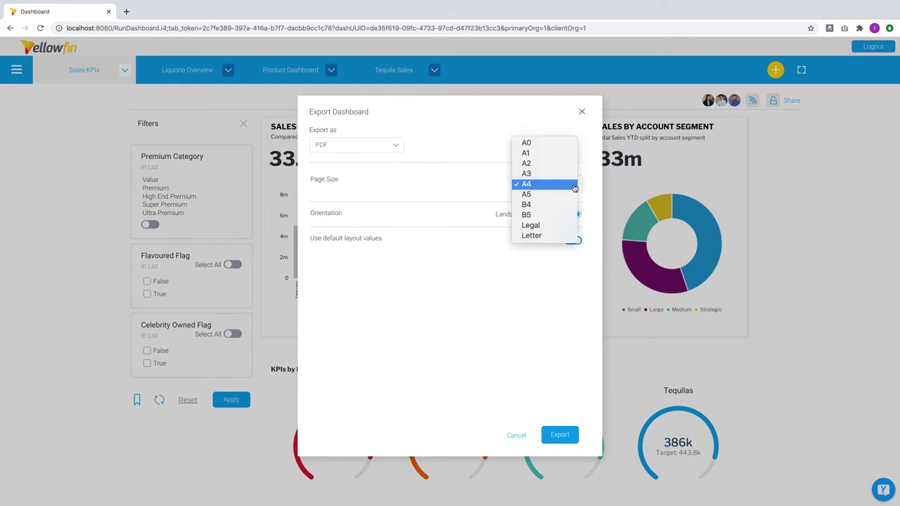
{"action": "left_click", "coordinate": [593, 203]}
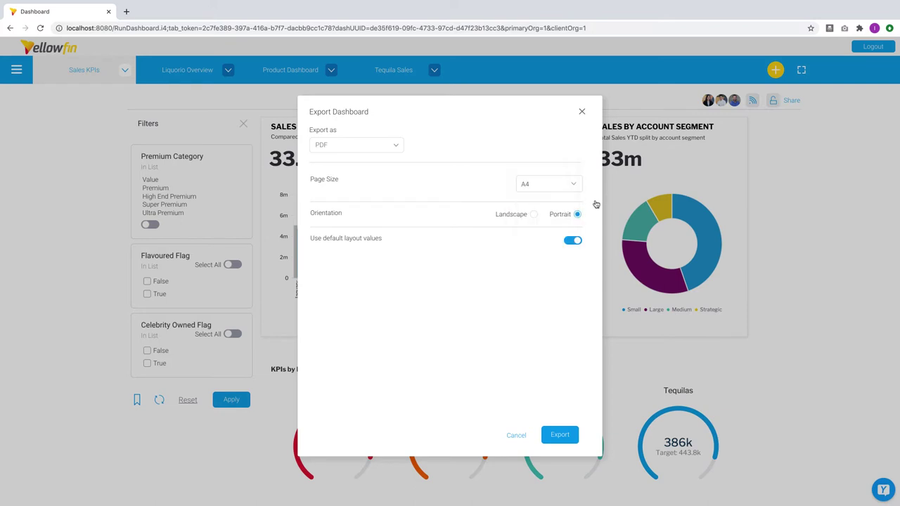
{"action": "left_click", "coordinate": [574, 240]}
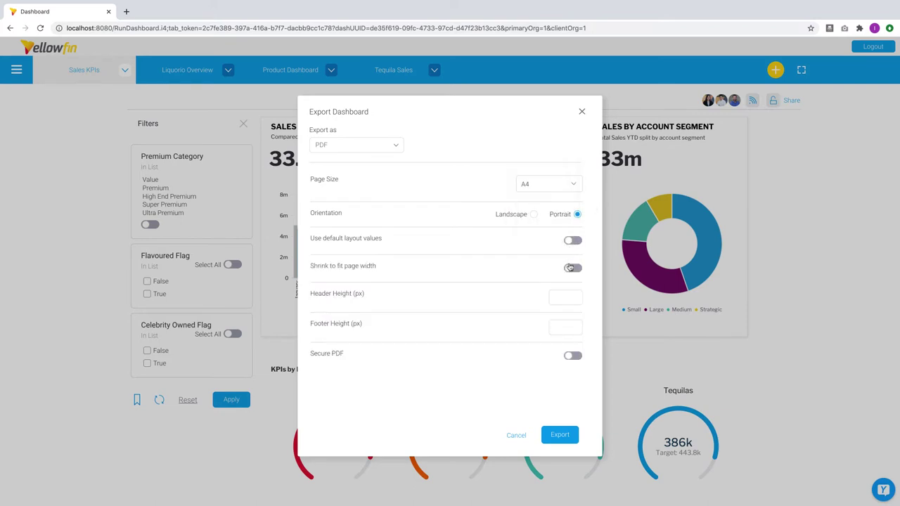
{"action": "left_click", "coordinate": [574, 270]}
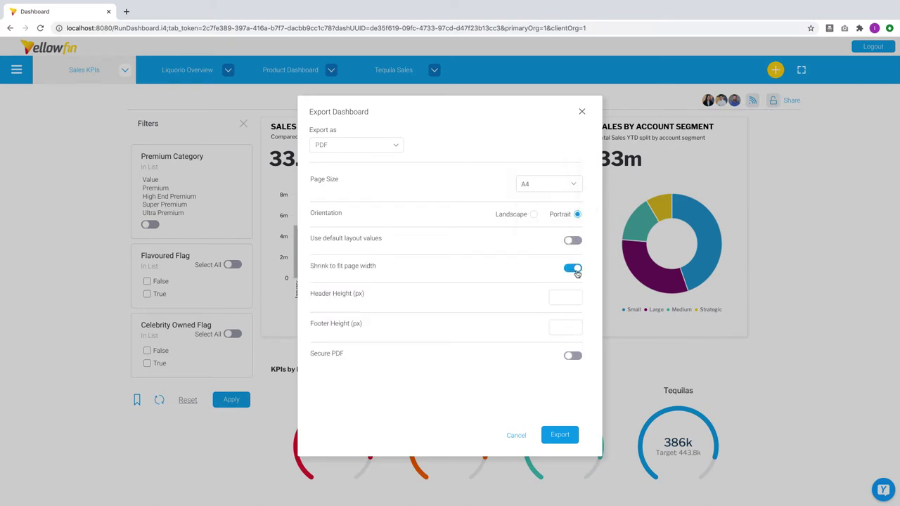
{"action": "left_click", "coordinate": [582, 113]}
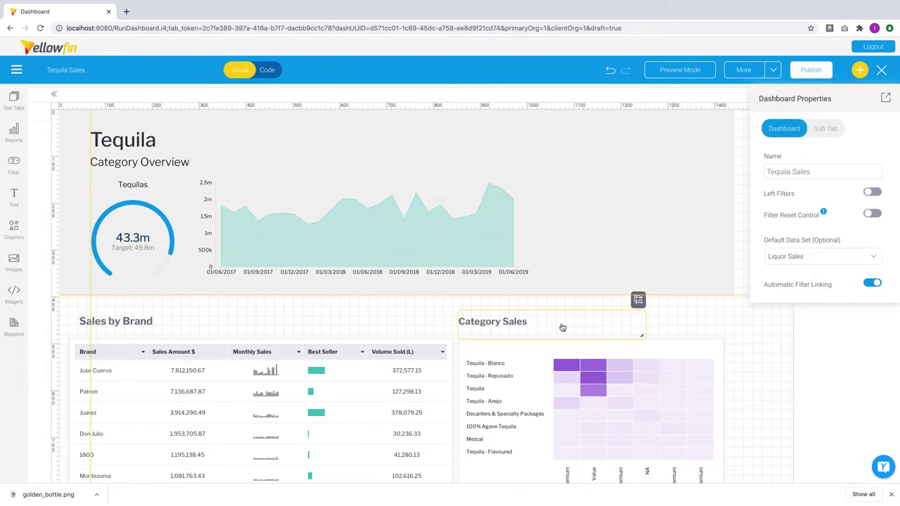
Set the Category Sales heading's font size to 22, toggling italic and underline back off
{"action": "left_click", "coordinate": [571, 327]}
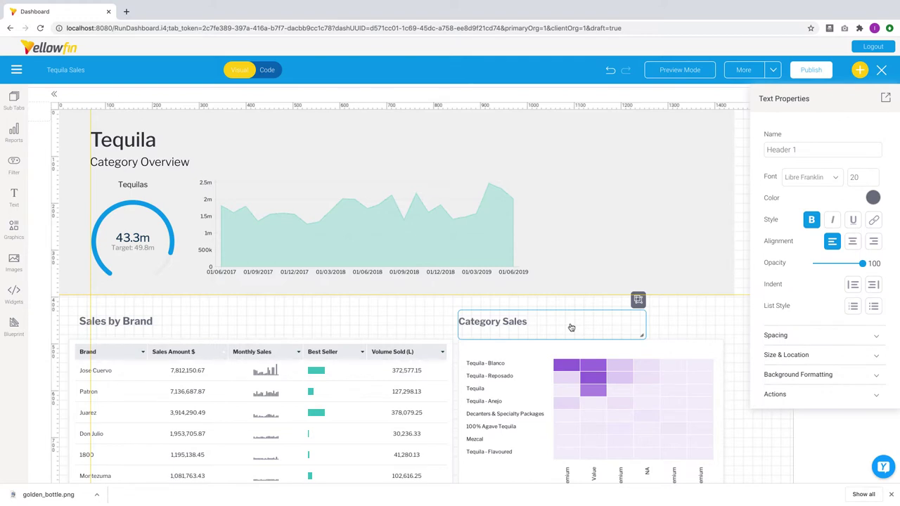
{"action": "left_click", "coordinate": [866, 178]}
{"action": "key", "text": "BackSpace"}
{"action": "type", "text": "2"}
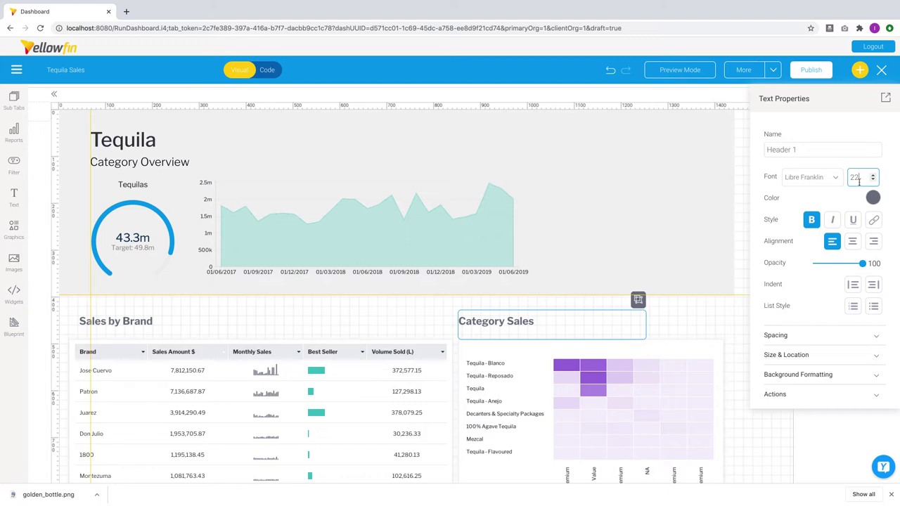
{"action": "left_click", "coordinate": [833, 221]}
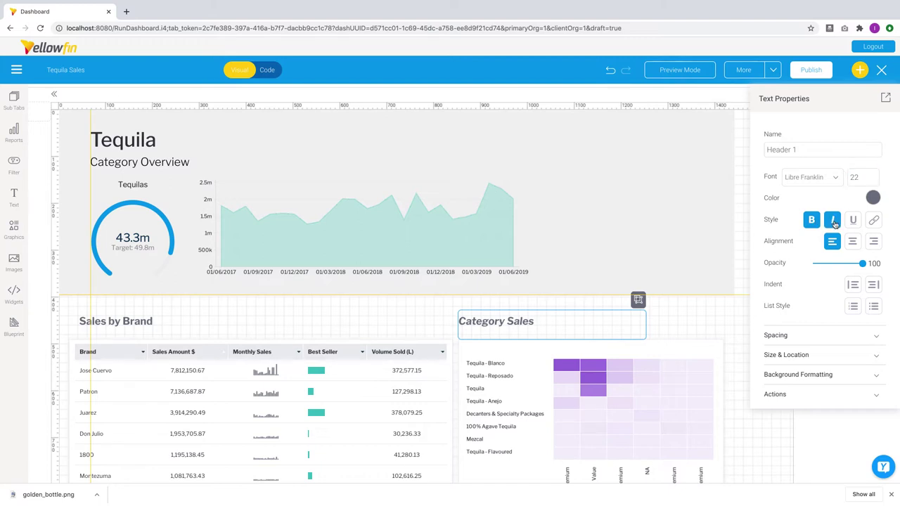
{"action": "left_click", "coordinate": [851, 220]}
{"action": "left_click", "coordinate": [851, 220]}
{"action": "left_click", "coordinate": [833, 221]}
Append 'across Products' so the heading reads 'Category Sales across Products'
{"action": "left_click", "coordinate": [550, 321]}
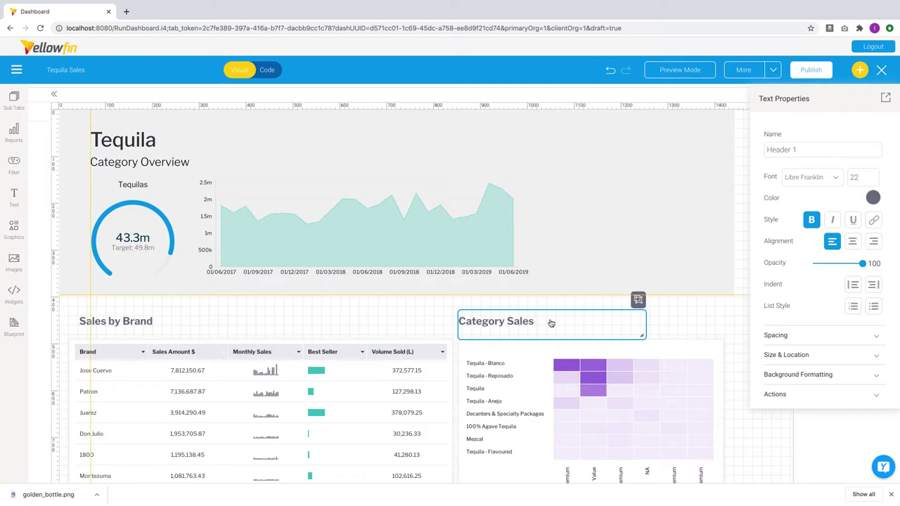
{"action": "type", "text": "across Products"}
{"action": "left_click", "coordinate": [678, 271]}
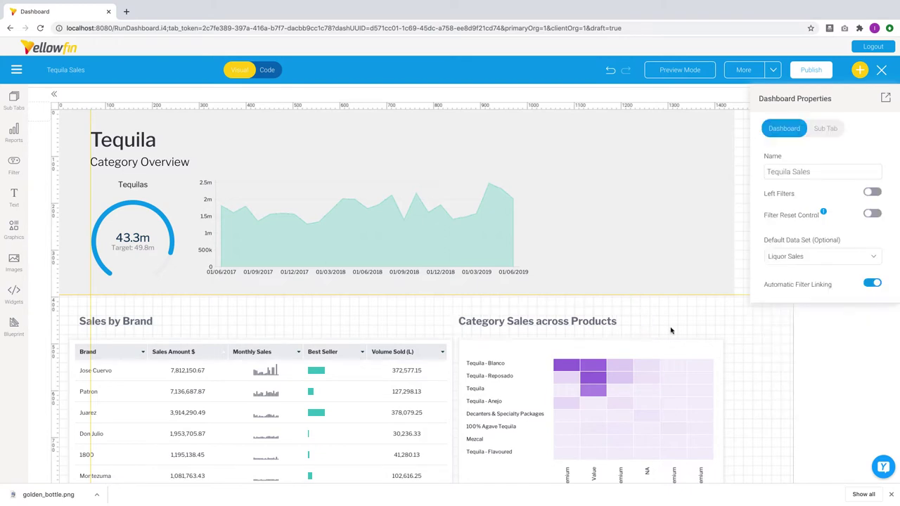
Upload golden_bottle.png as 'goldenbottle' with description 'golden bottle for dashboards'
{"action": "left_click", "coordinate": [17, 269]}
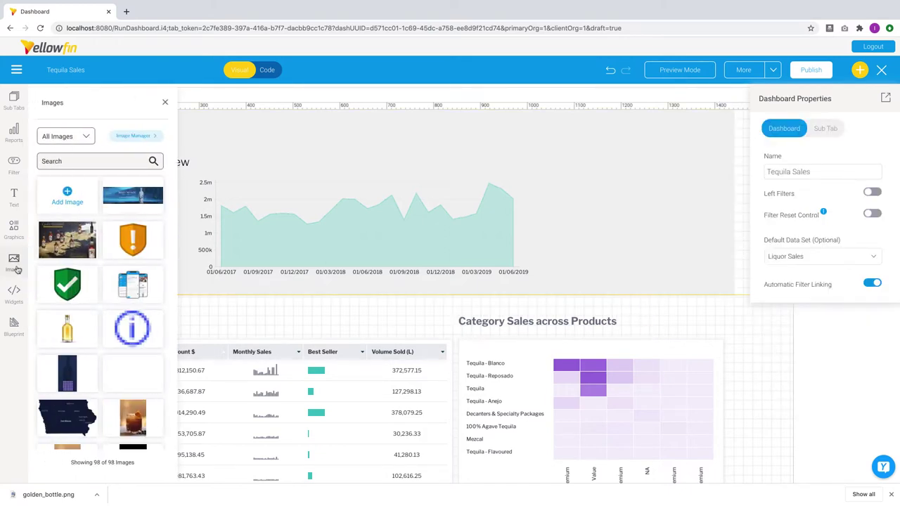
{"action": "left_click", "coordinate": [69, 167]}
{"action": "type", "text": "bottle"}
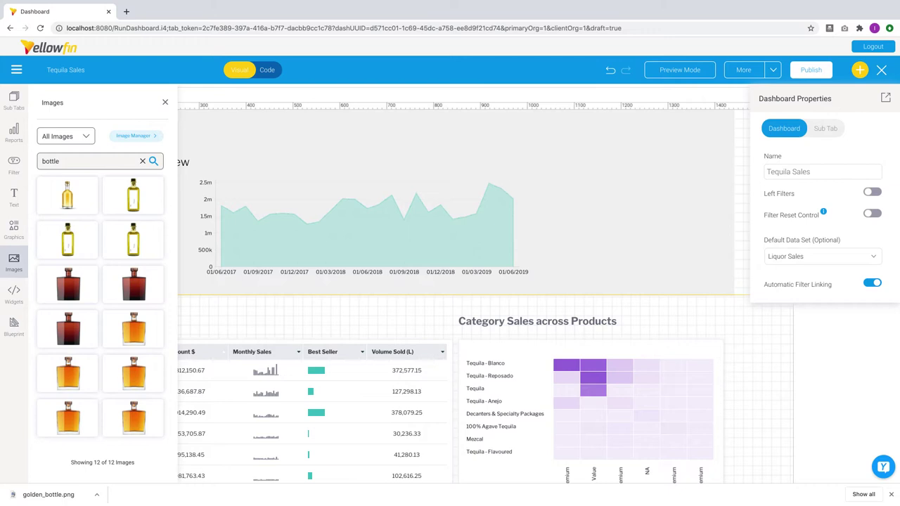
{"action": "left_click", "coordinate": [143, 160]}
{"action": "left_click", "coordinate": [89, 195]}
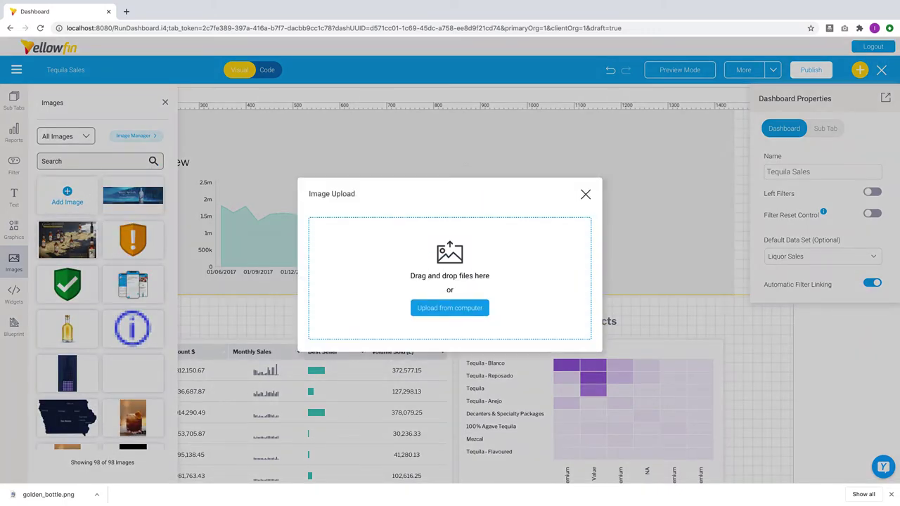
{"action": "left_click_drag", "start_coordinate": [48, 495], "coordinate": [467, 270]}
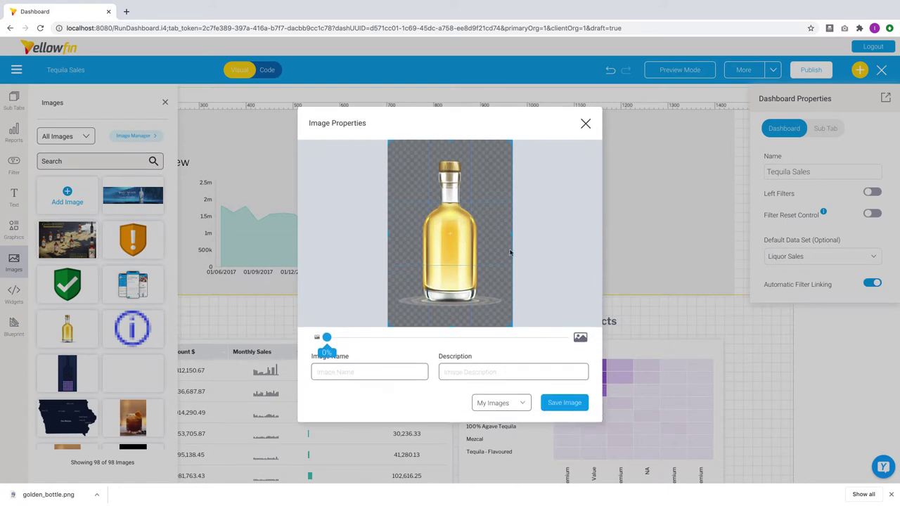
{"action": "left_click", "coordinate": [379, 371]}
{"action": "type", "text": "goldenbottle"}
{"action": "key", "text": "Tab"}
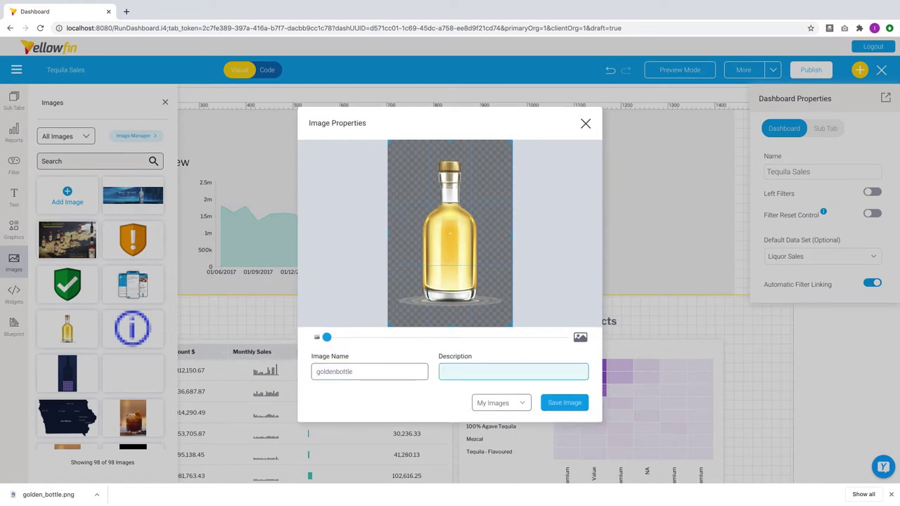
{"action": "type", "text": "golden bottle for dashboards"}
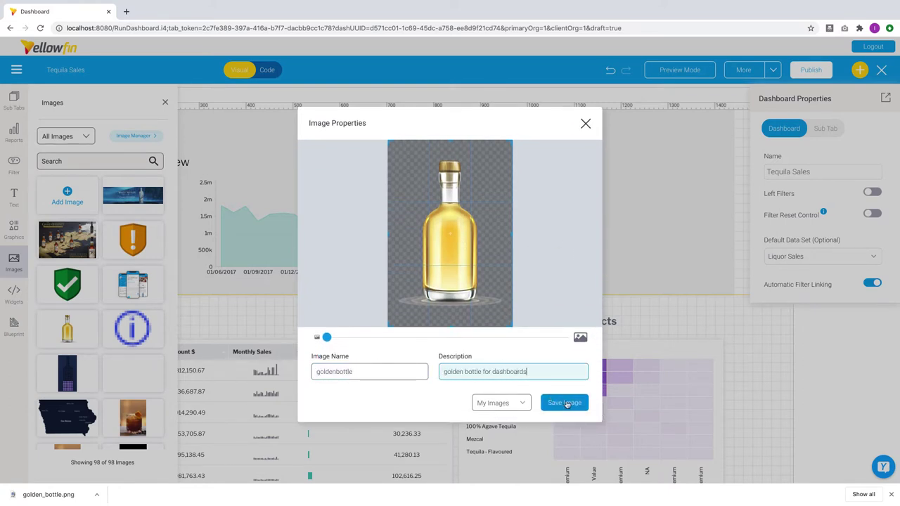
{"action": "left_click", "coordinate": [565, 402]}
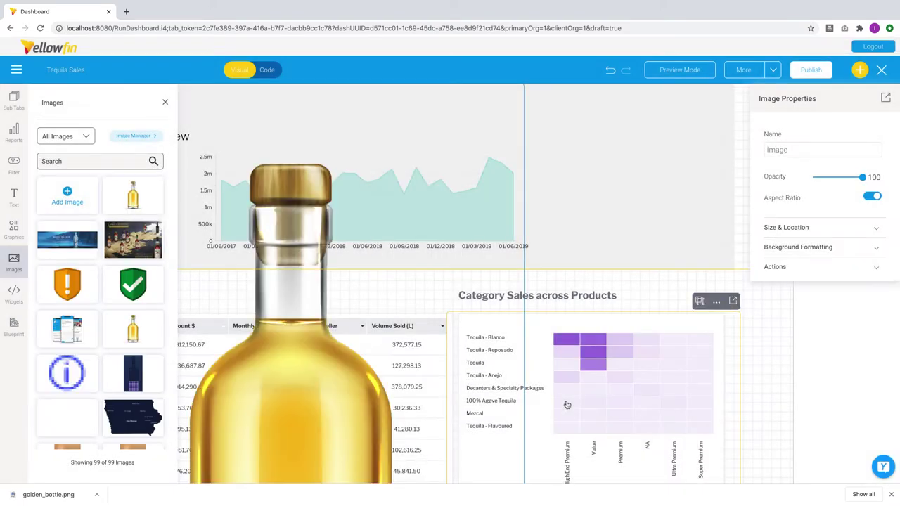
Turn off aspect ratio and size the image to width 326, height 490 at X 978
{"action": "left_click", "coordinate": [793, 228]}
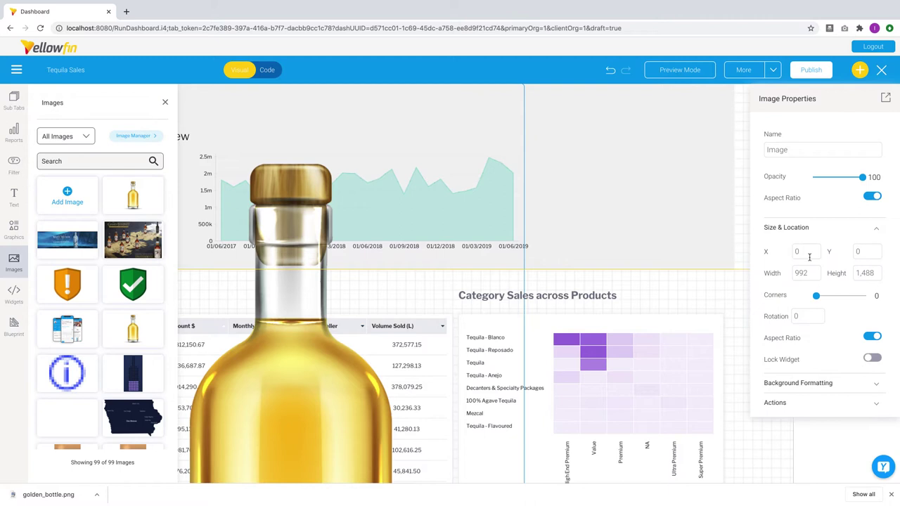
{"action": "left_click", "coordinate": [872, 336]}
{"action": "left_click", "coordinate": [782, 274]}
{"action": "type", "text": "326"}
{"action": "key", "text": "Tab"}
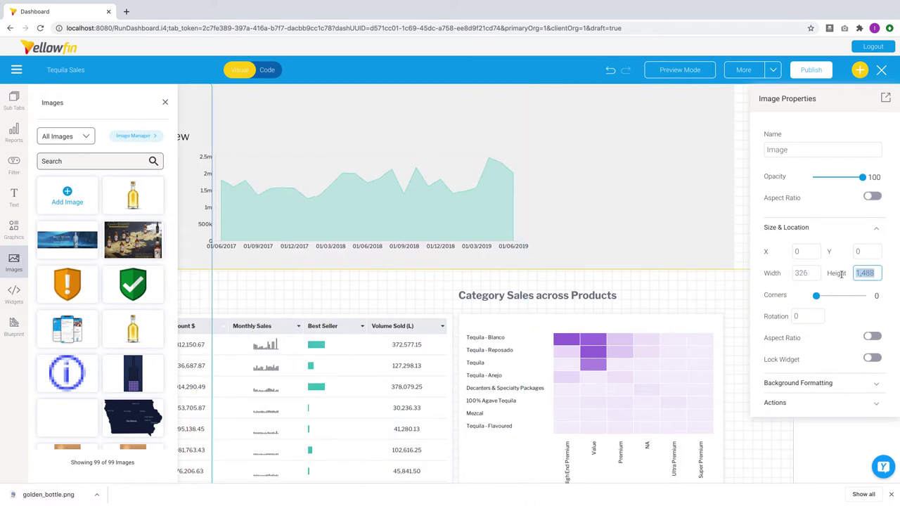
{"action": "type", "text": "490"}
{"action": "left_click", "coordinate": [806, 251]}
{"action": "type", "text": "978"}
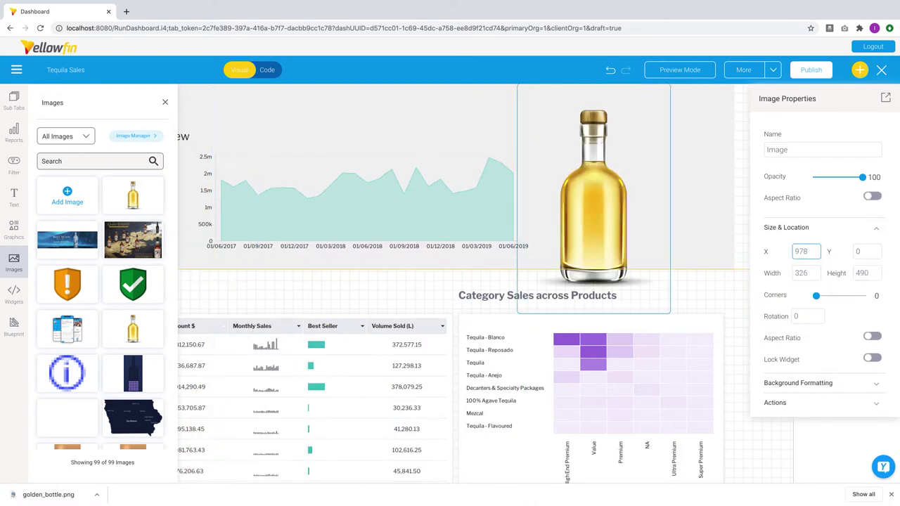
Replace the bottle image with bottle-mockup4.png found by searching 'bottle'
{"action": "left_click", "coordinate": [740, 239]}
{"action": "left_click", "coordinate": [165, 102]}
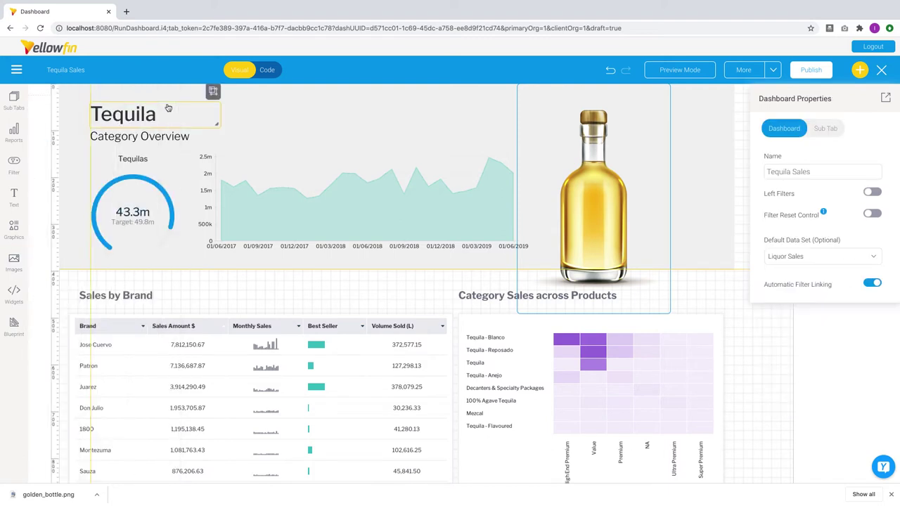
{"action": "right_click", "coordinate": [645, 177]}
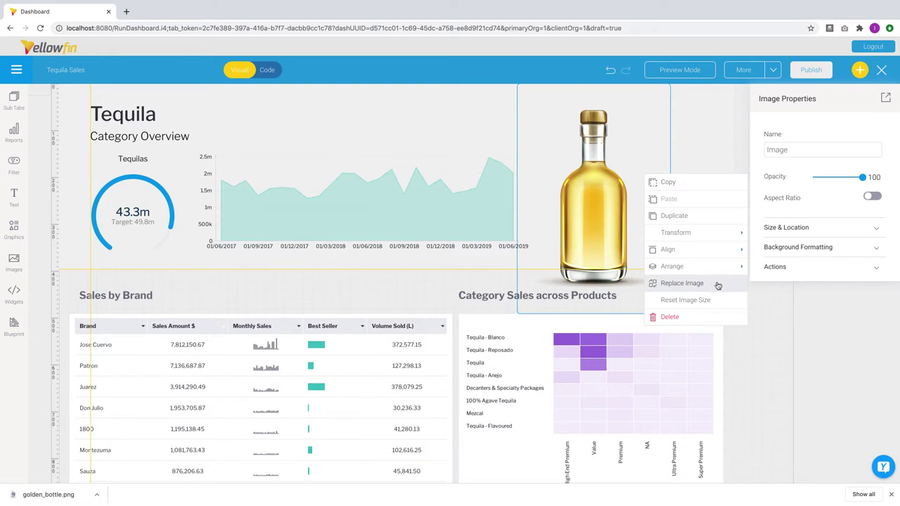
{"action": "left_click", "coordinate": [681, 283]}
{"action": "type", "text": "bottle"}
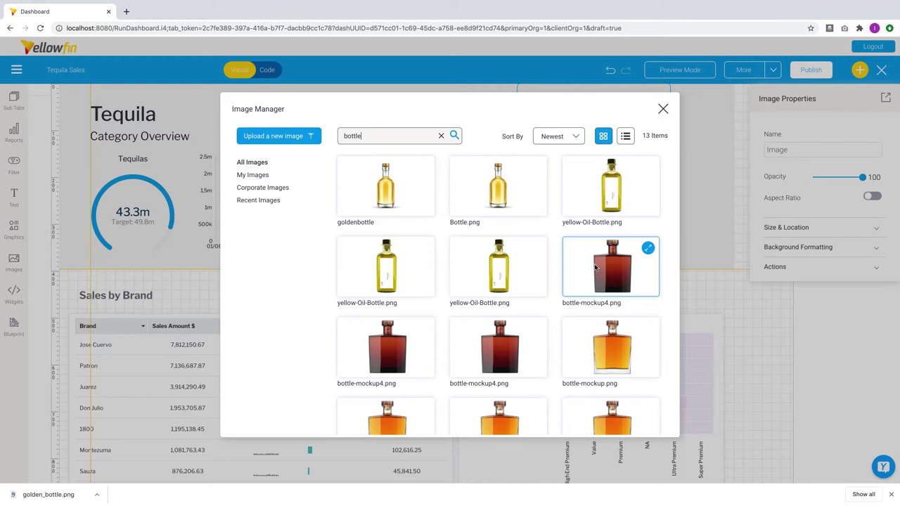
{"action": "left_click", "coordinate": [594, 266]}
Review the new image's Size & Location and Background Formatting settings
{"action": "left_click", "coordinate": [594, 268]}
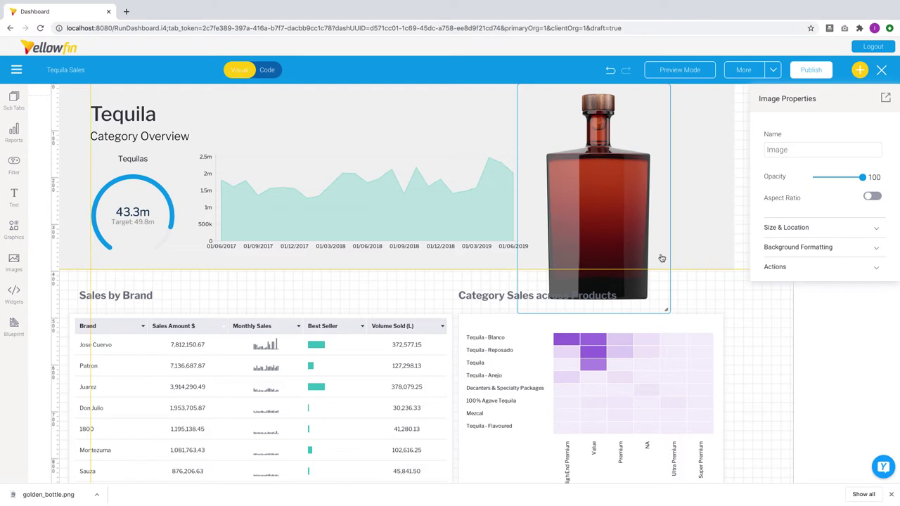
{"action": "left_click", "coordinate": [803, 228]}
{"action": "left_click", "coordinate": [806, 247]}
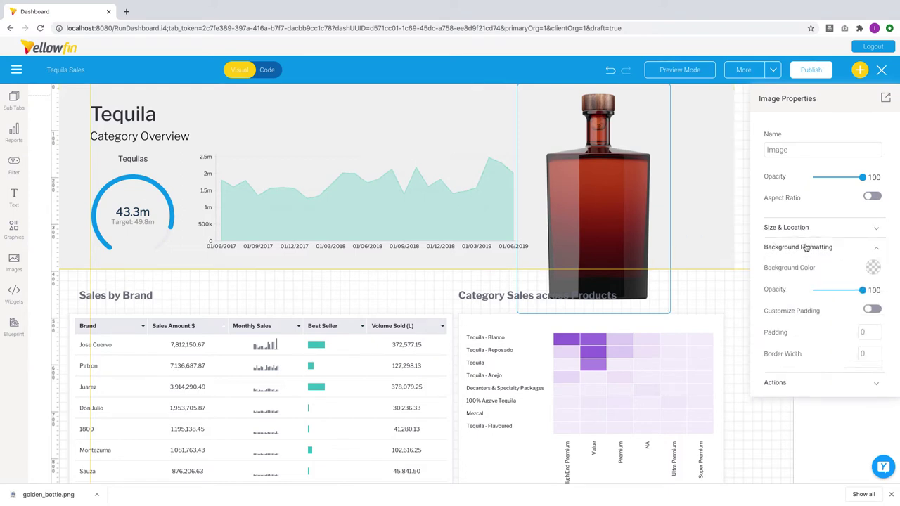
{"action": "left_click", "coordinate": [806, 246]}
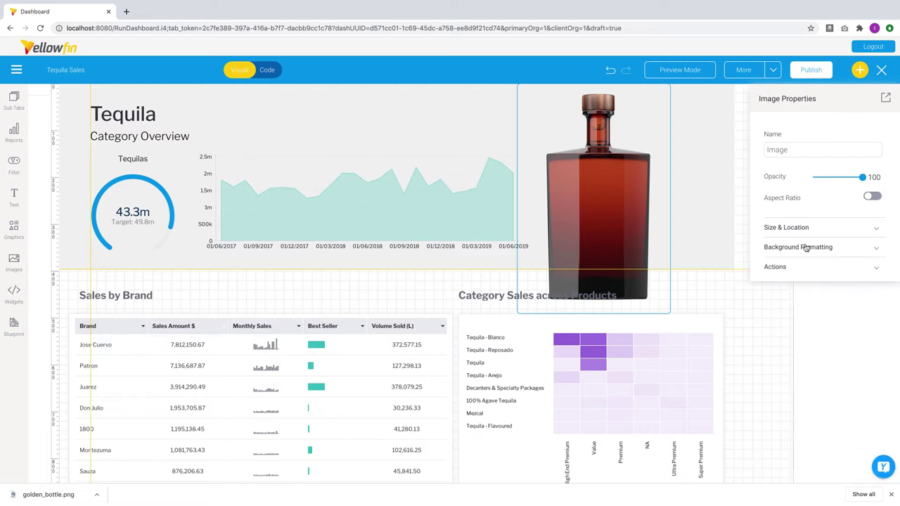
Replace the dashboard image back with the goldenbottle picture
{"action": "right_click", "coordinate": [624, 206]}
{"action": "left_click", "coordinate": [660, 313]}
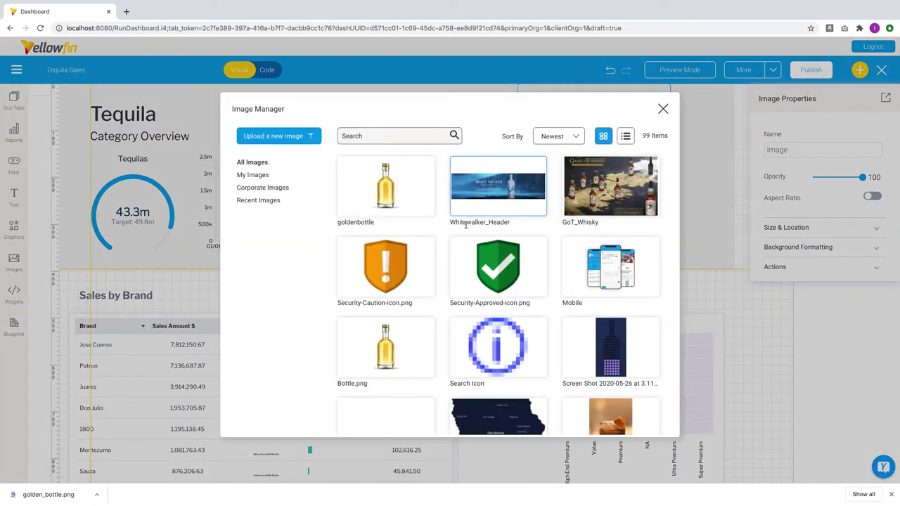
{"action": "left_click", "coordinate": [404, 204]}
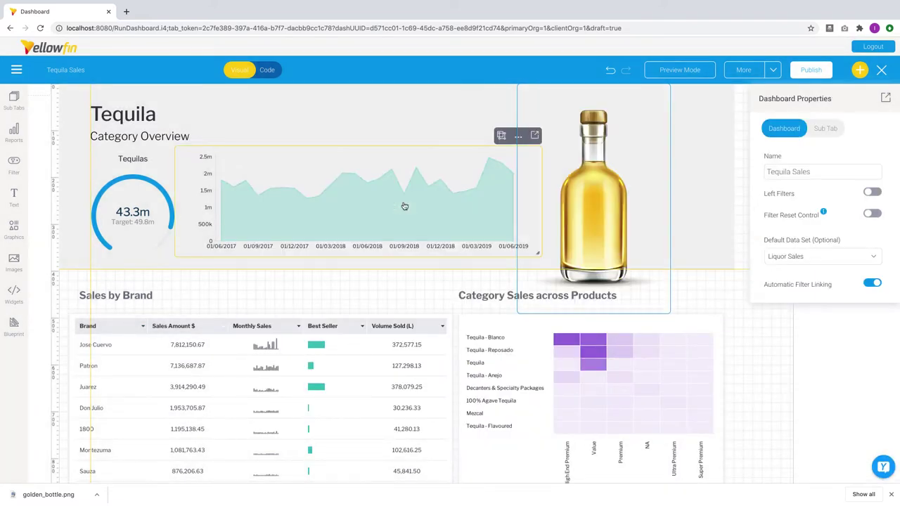
In the Image Manager sort images A-Z, then Newest, and select Security-Approved-icon.png
{"action": "left_click", "coordinate": [23, 271]}
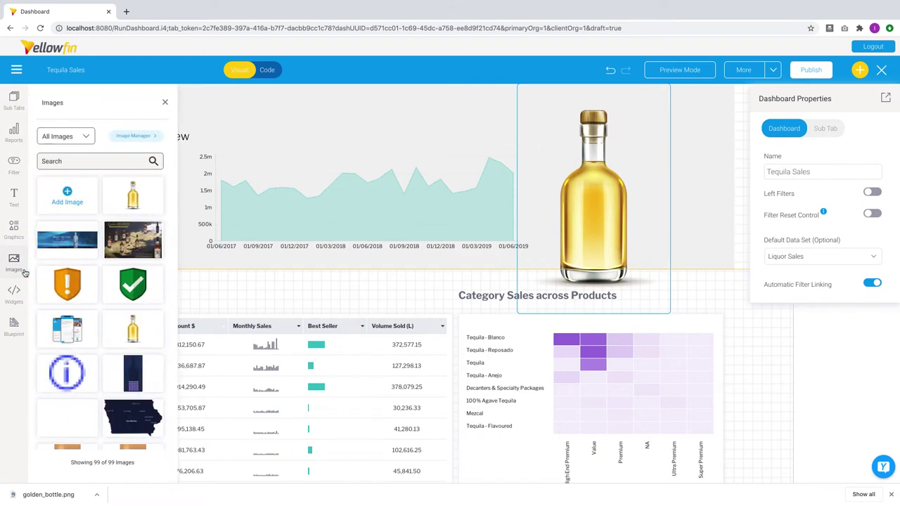
{"action": "left_click", "coordinate": [135, 135]}
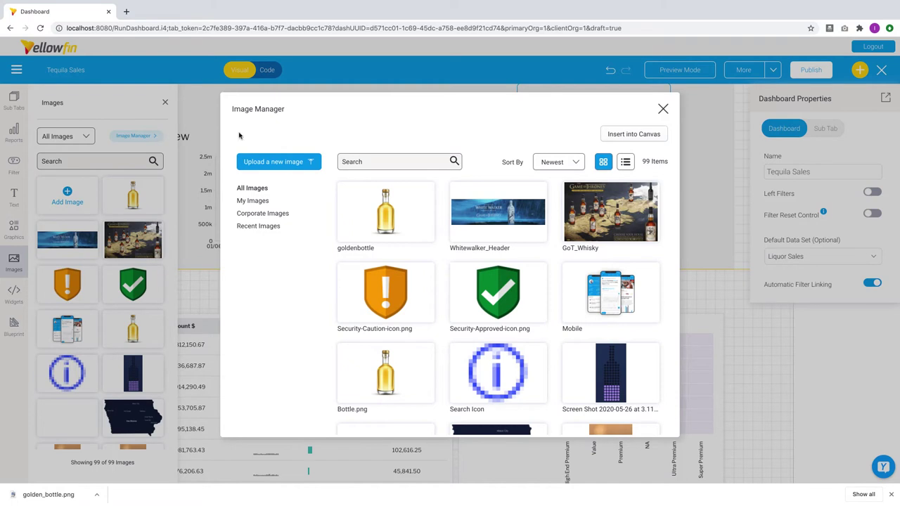
{"action": "left_click", "coordinate": [569, 167]}
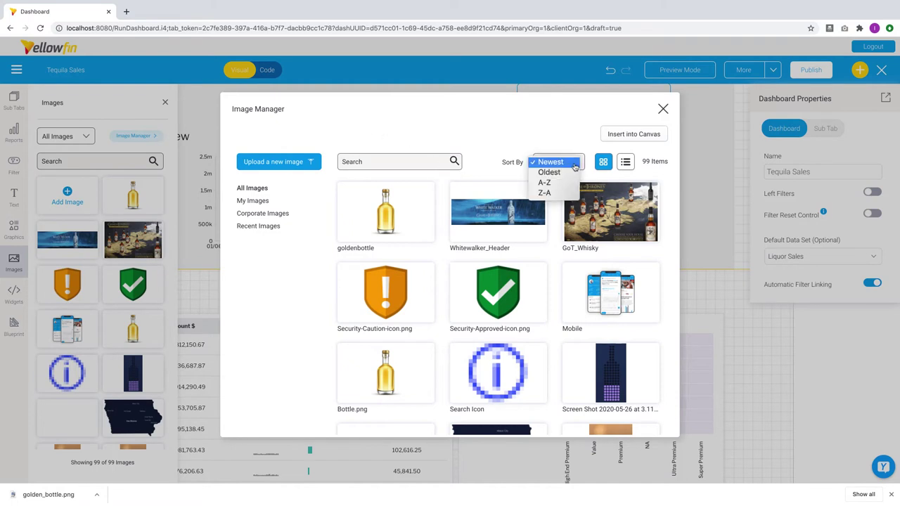
{"action": "left_click", "coordinate": [573, 184]}
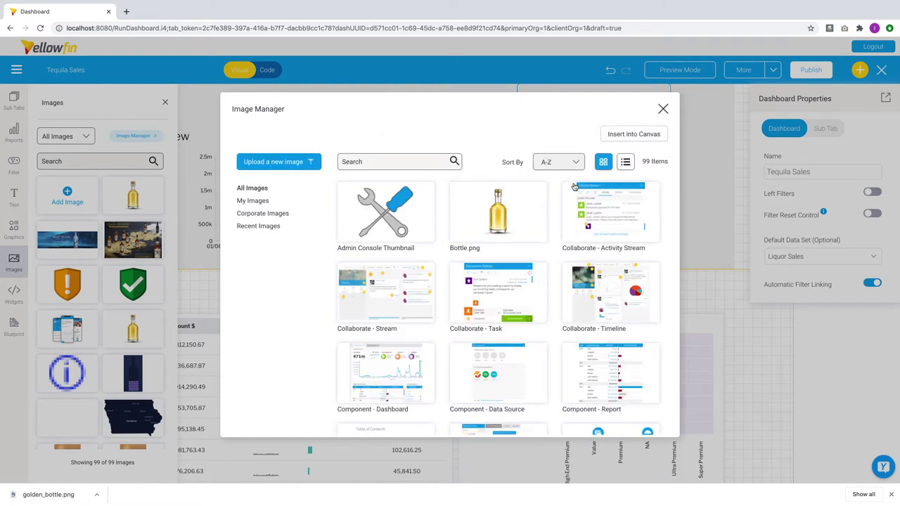
{"action": "left_click", "coordinate": [568, 163]}
{"action": "left_click", "coordinate": [562, 140]}
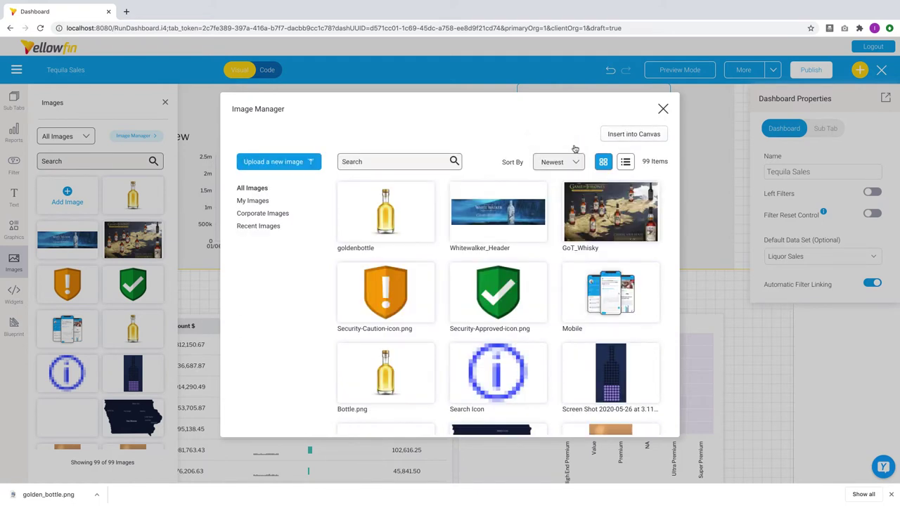
{"action": "left_click", "coordinate": [531, 285]}
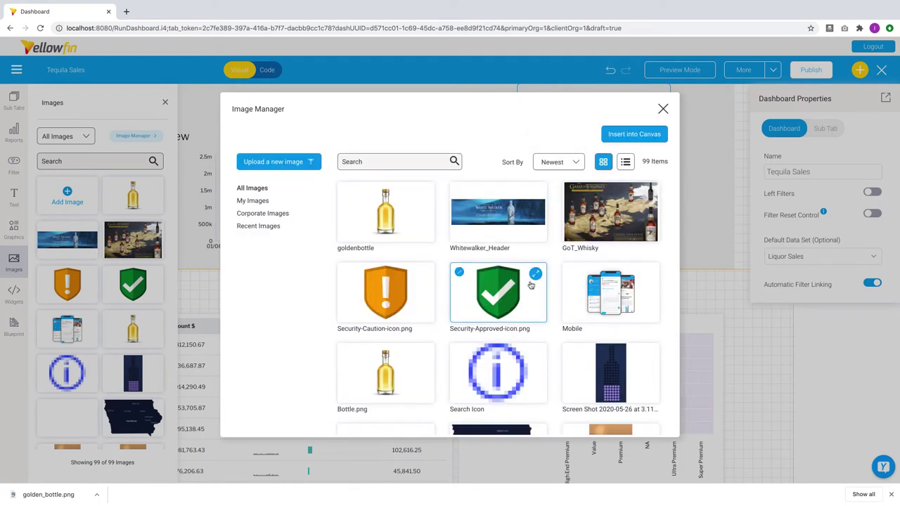
View My Images, Recent Images and Corporate Images, then open Security-Caution-icon.png's details
{"action": "left_click", "coordinate": [278, 203]}
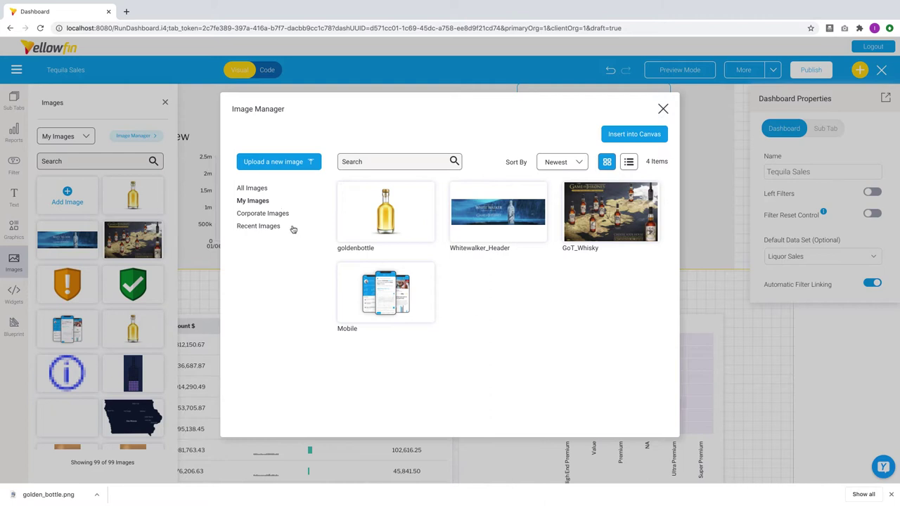
{"action": "left_click", "coordinate": [278, 226]}
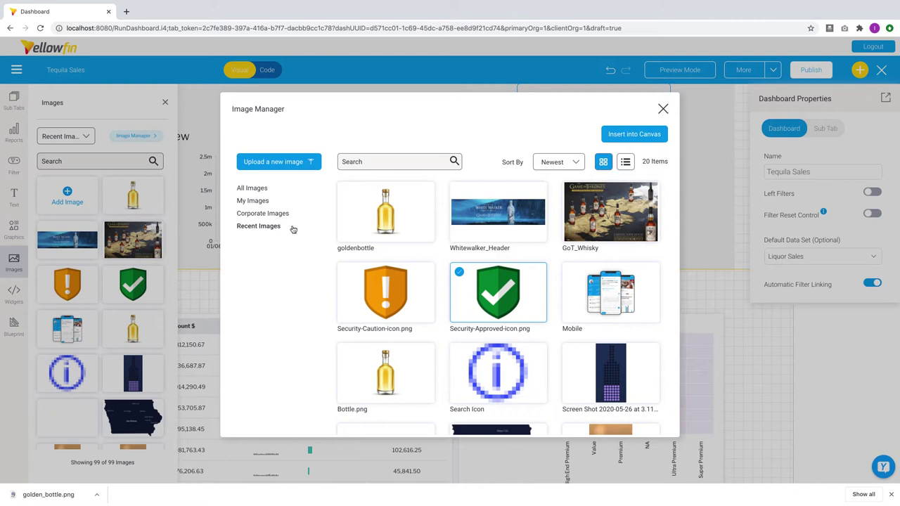
{"action": "left_click", "coordinate": [293, 213]}
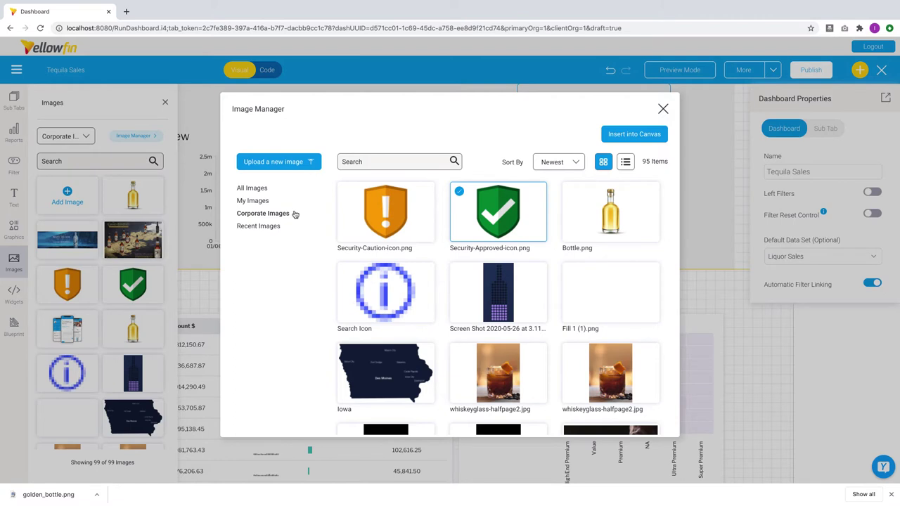
{"action": "left_click", "coordinate": [422, 194]}
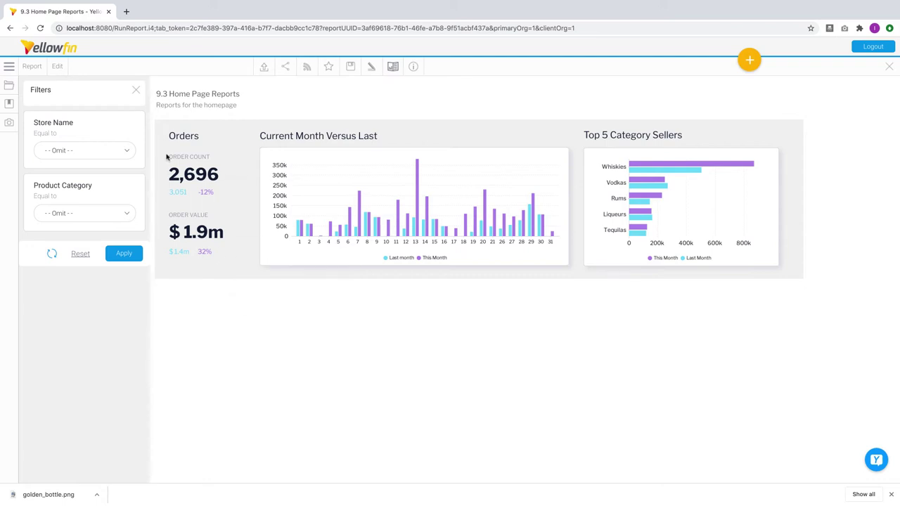
Open the 9.3 Home Page Reports report in Design mode
{"action": "left_click", "coordinate": [58, 66]}
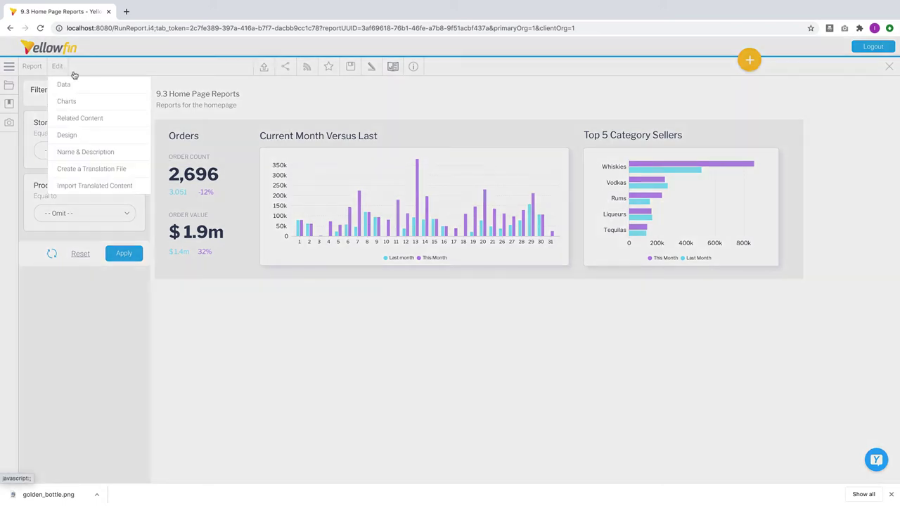
{"action": "left_click", "coordinate": [104, 136]}
{"action": "left_click", "coordinate": [461, 295]}
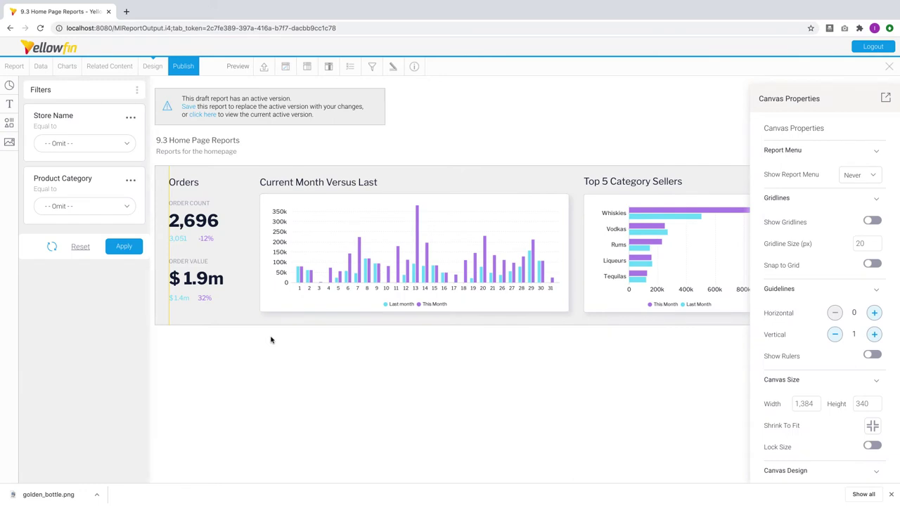
Filter Product Category to Whiskies and move to the Charts builder
{"action": "left_click", "coordinate": [123, 207]}
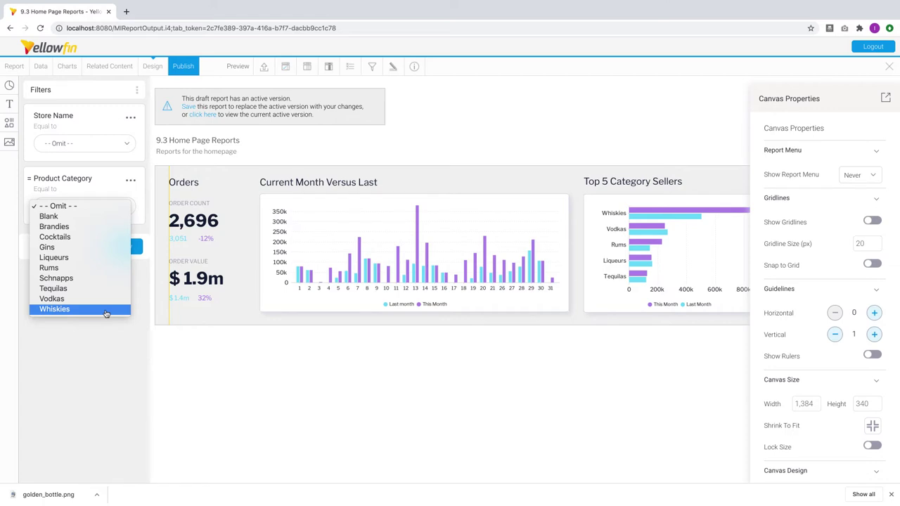
{"action": "left_click", "coordinate": [105, 312]}
{"action": "left_click", "coordinate": [124, 251]}
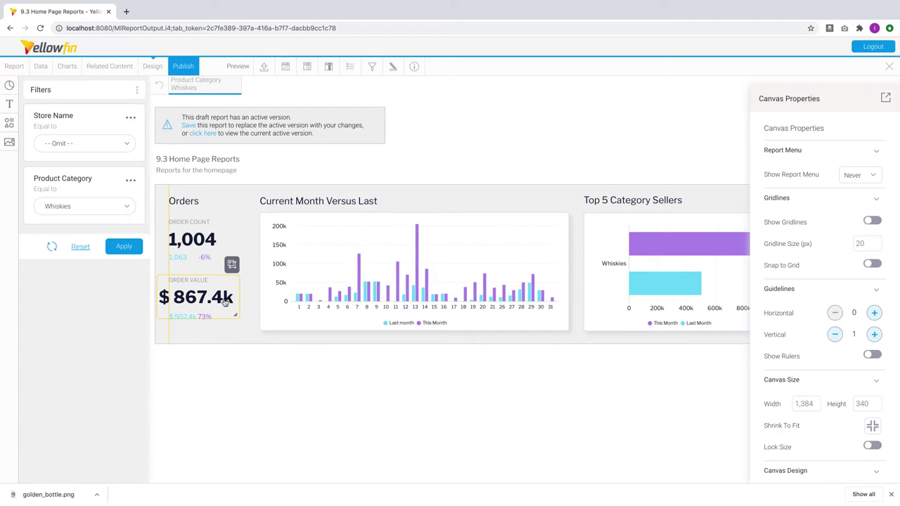
{"action": "left_click", "coordinate": [68, 67]}
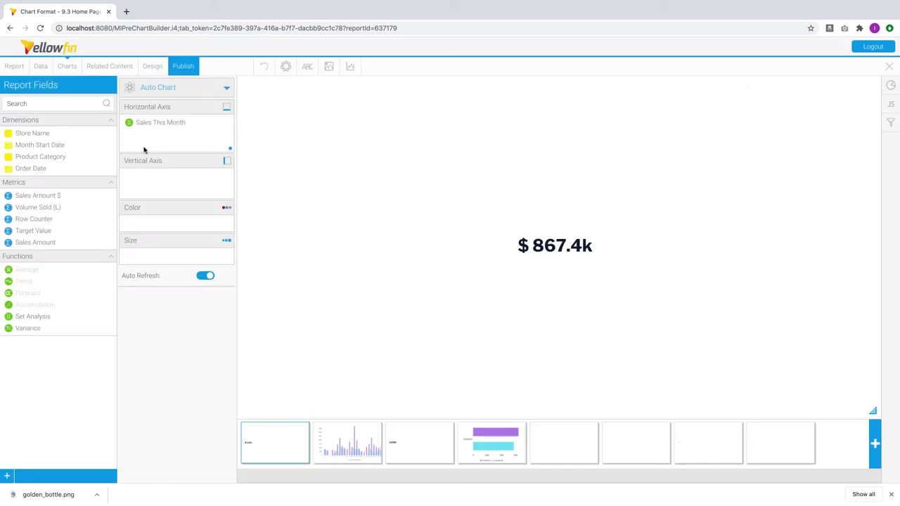
Change the $867.4k order value chart's Text Alignment from centred to Left in Chart Settings
{"action": "left_click", "coordinate": [285, 67]}
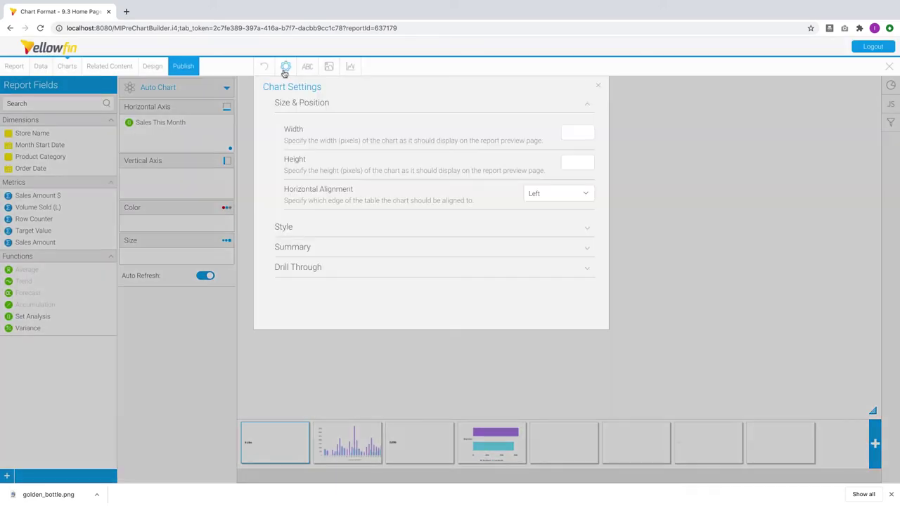
{"action": "left_click", "coordinate": [288, 229]}
{"action": "left_click", "coordinate": [587, 253]}
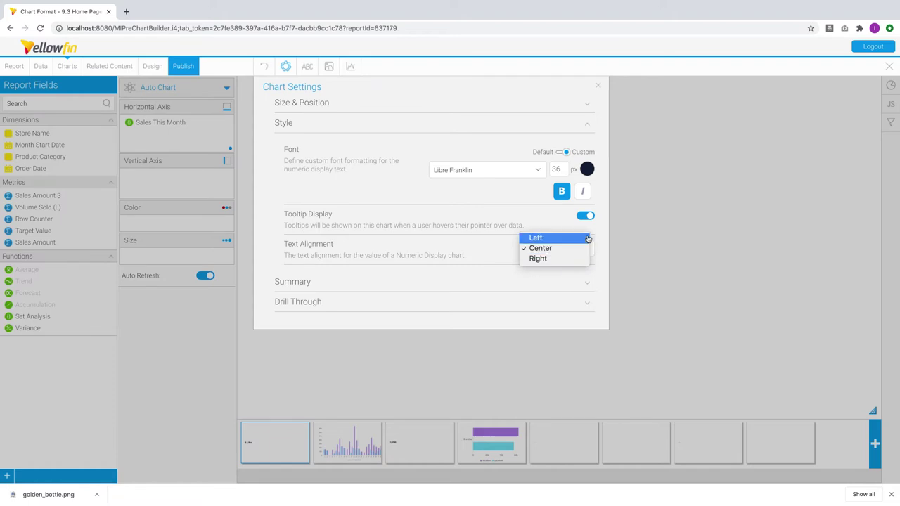
{"action": "left_click", "coordinate": [588, 239]}
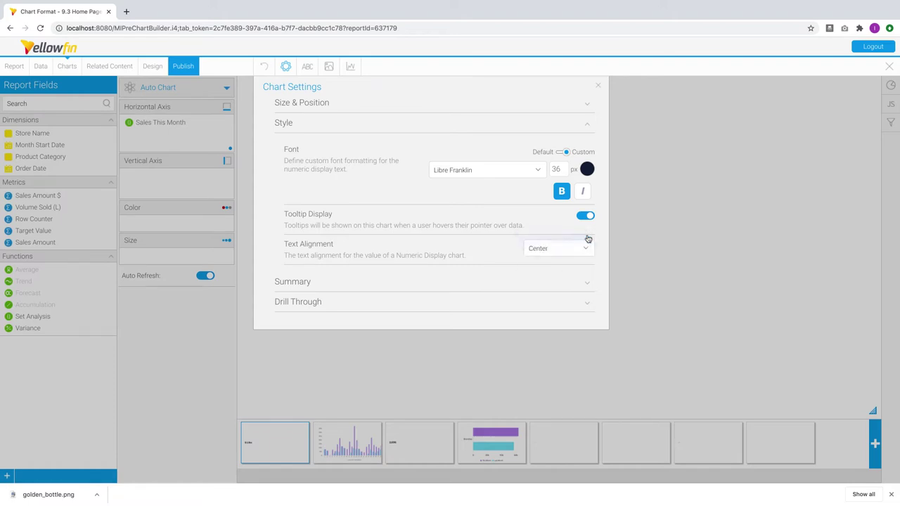
{"action": "left_click", "coordinate": [597, 86]}
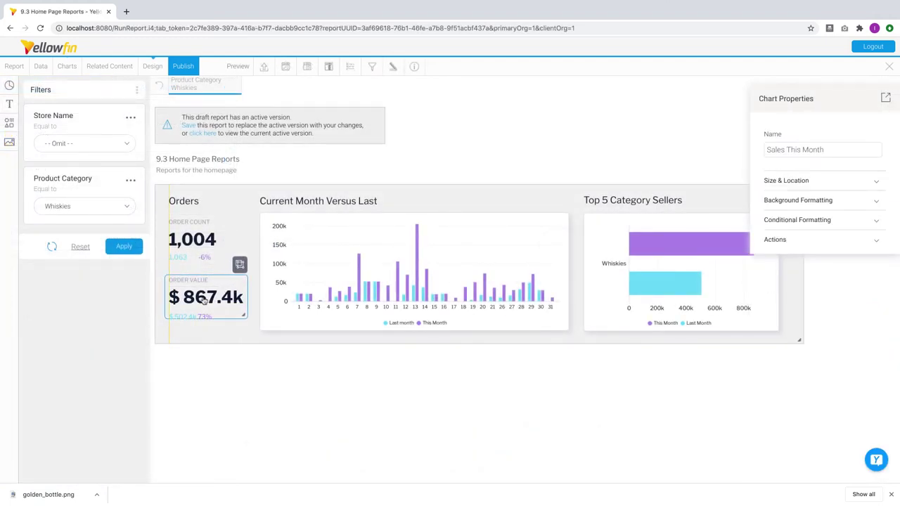
Filter Product Category to Liqueurs and apply, then reset the filter to all categories
{"action": "left_click", "coordinate": [114, 208]}
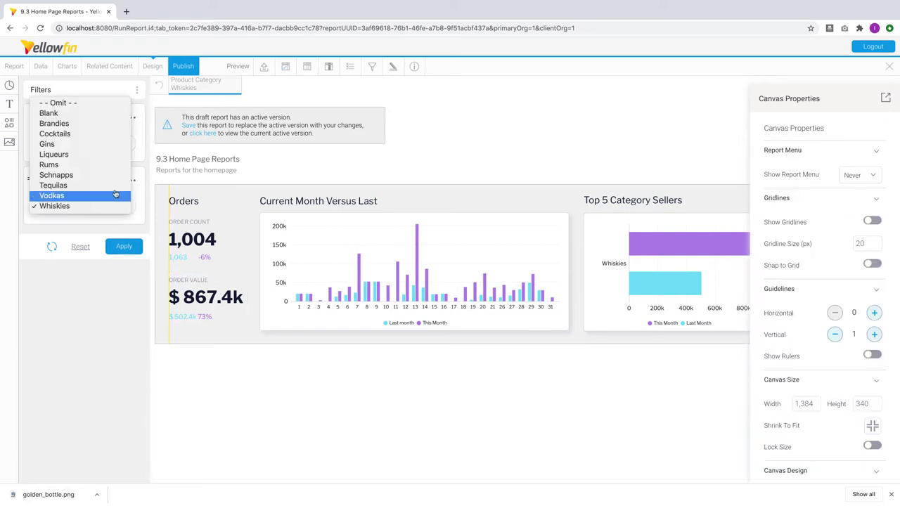
{"action": "left_click", "coordinate": [112, 156]}
{"action": "left_click", "coordinate": [124, 246]}
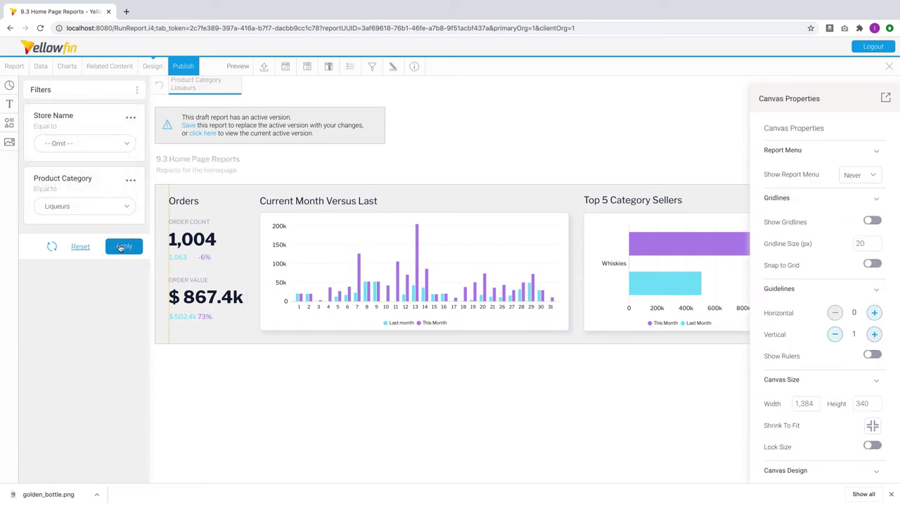
{"action": "left_click", "coordinate": [82, 248]}
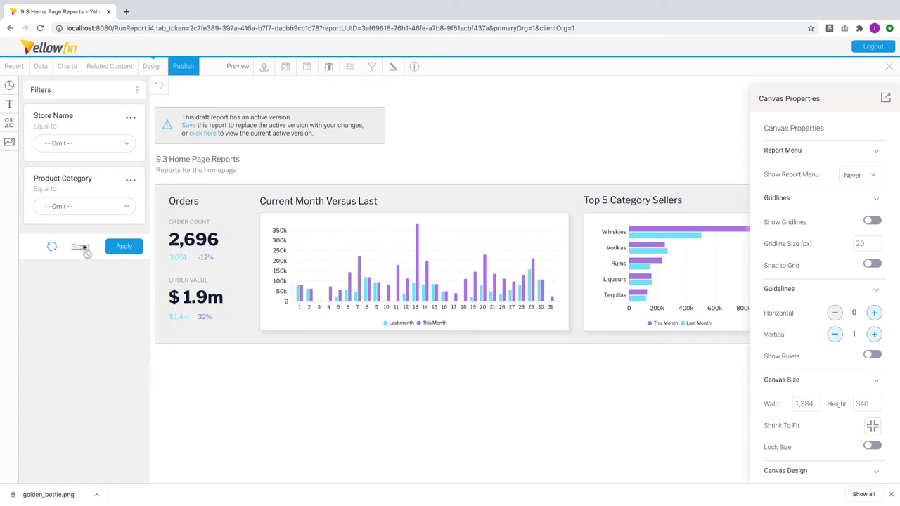
In preview, drill through the Whiskies bar to its Product Category Detail, then close it
{"action": "left_click", "coordinate": [885, 99]}
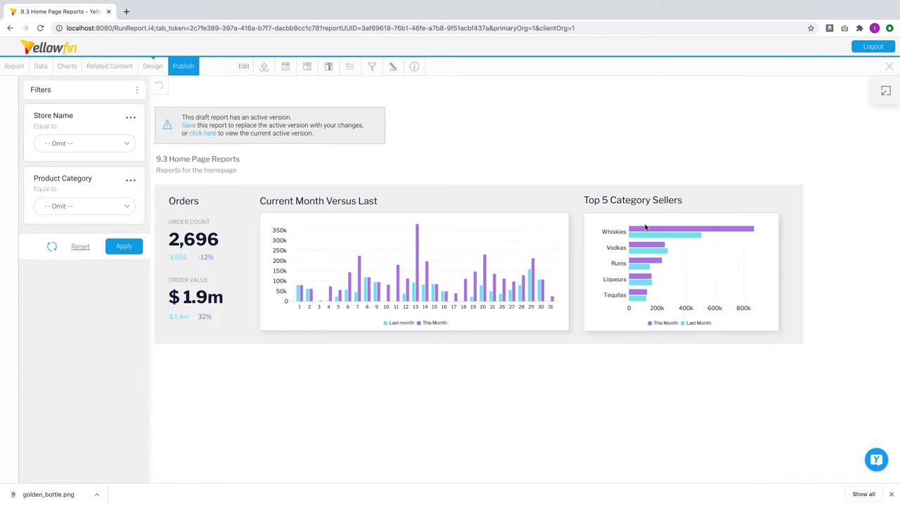
{"action": "mouse_move", "coordinate": [648, 230]}
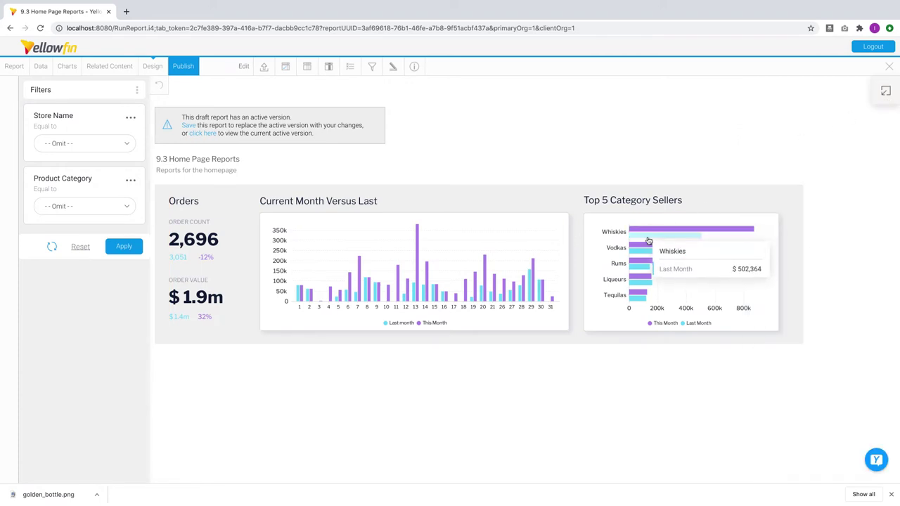
{"action": "left_click", "coordinate": [648, 241]}
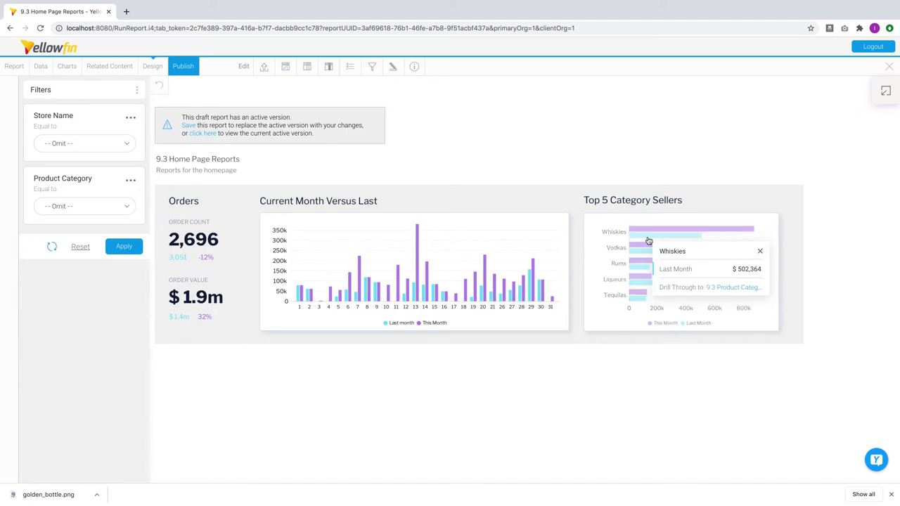
{"action": "left_click", "coordinate": [648, 241]}
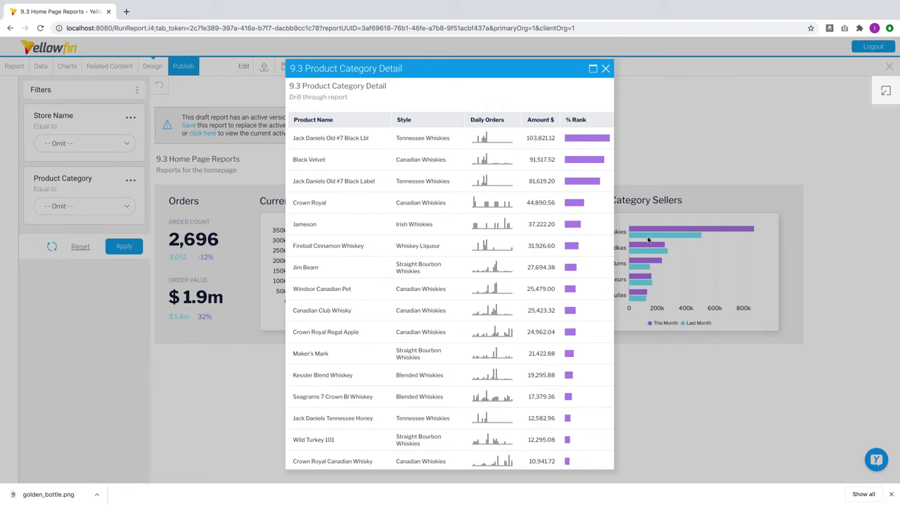
{"action": "left_click", "coordinate": [606, 70]}
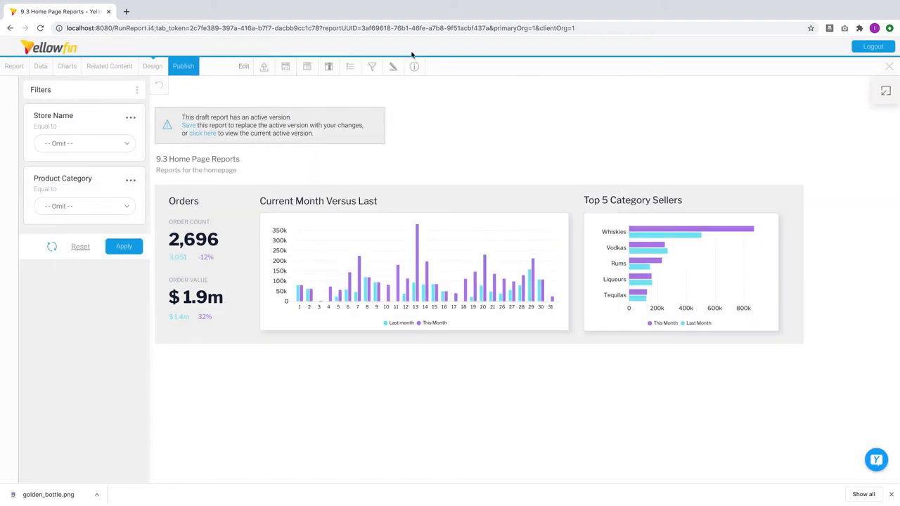
Review the report's filters in the Data tab's advanced filter settings
{"action": "left_click", "coordinate": [42, 66]}
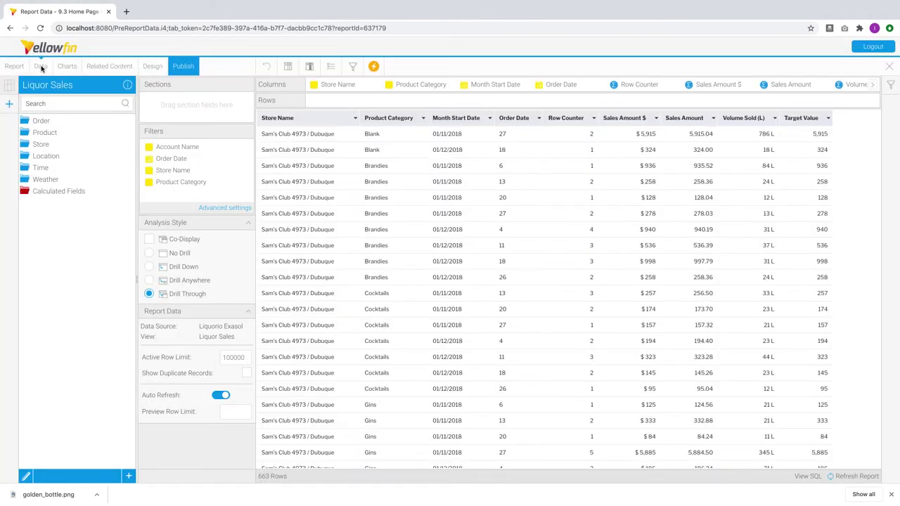
{"action": "left_click", "coordinate": [246, 209]}
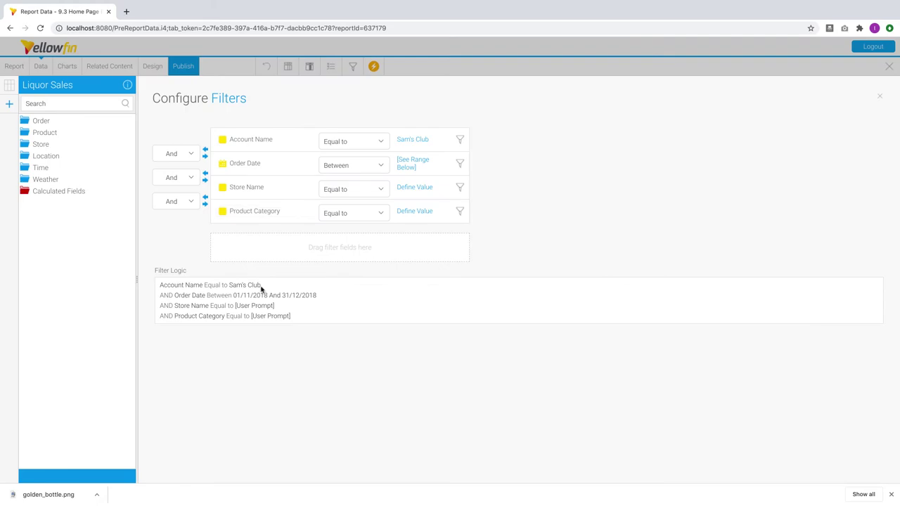
{"action": "left_click", "coordinate": [880, 96]}
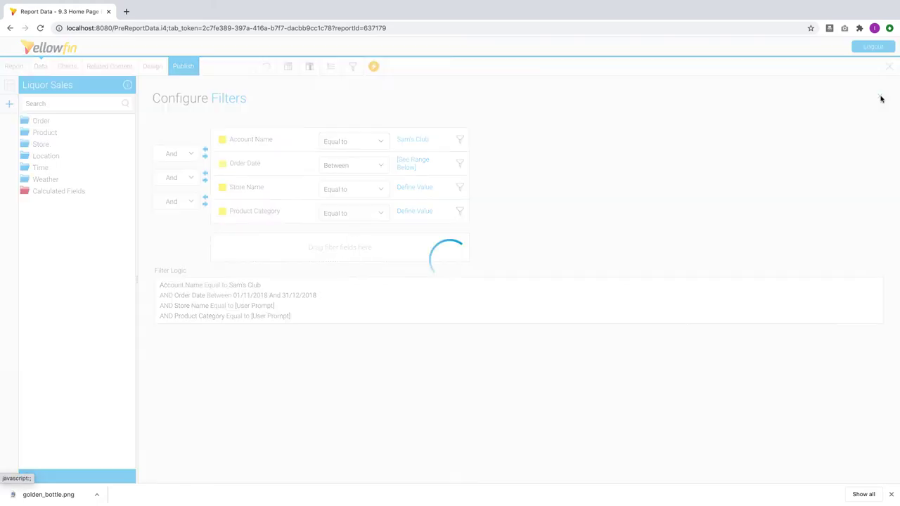
Check the drill-through to 9.3 Product Category Detail, keeping Account Name as the join field
{"action": "left_click", "coordinate": [111, 66]}
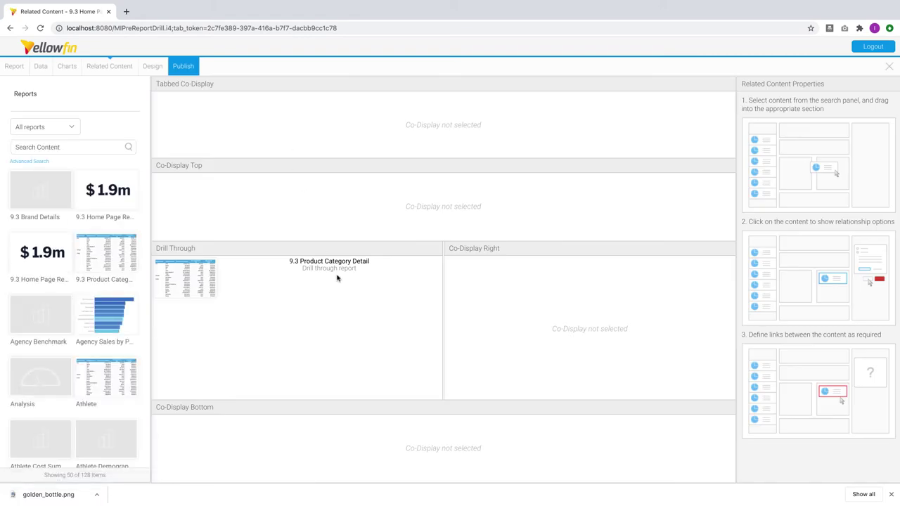
{"action": "left_click", "coordinate": [337, 279]}
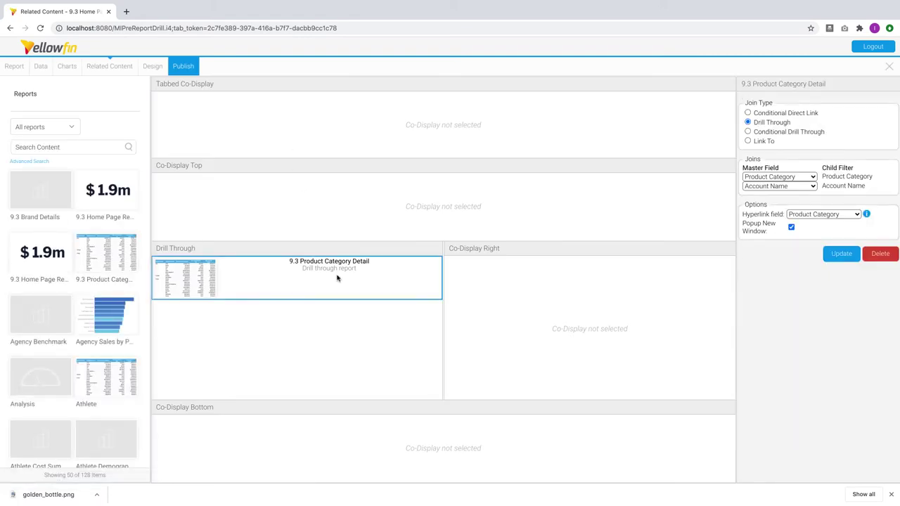
{"action": "left_click", "coordinate": [811, 187]}
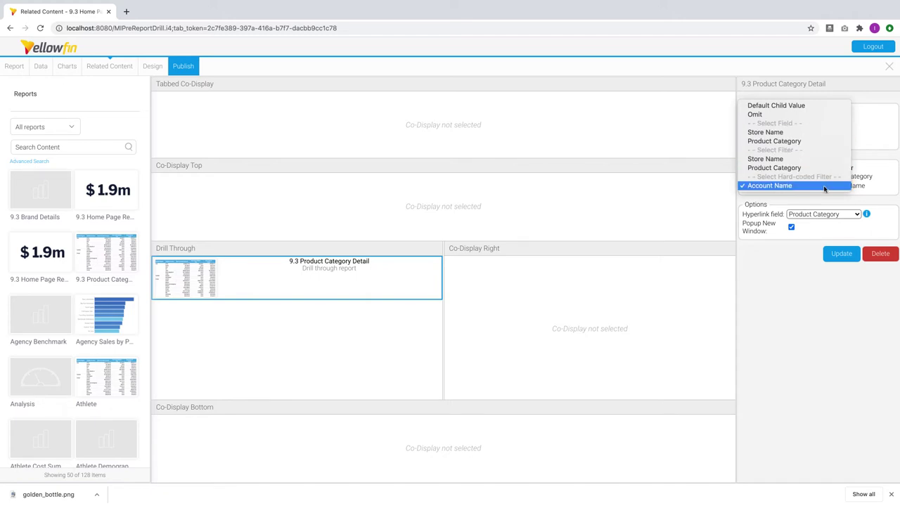
{"action": "left_click", "coordinate": [824, 186]}
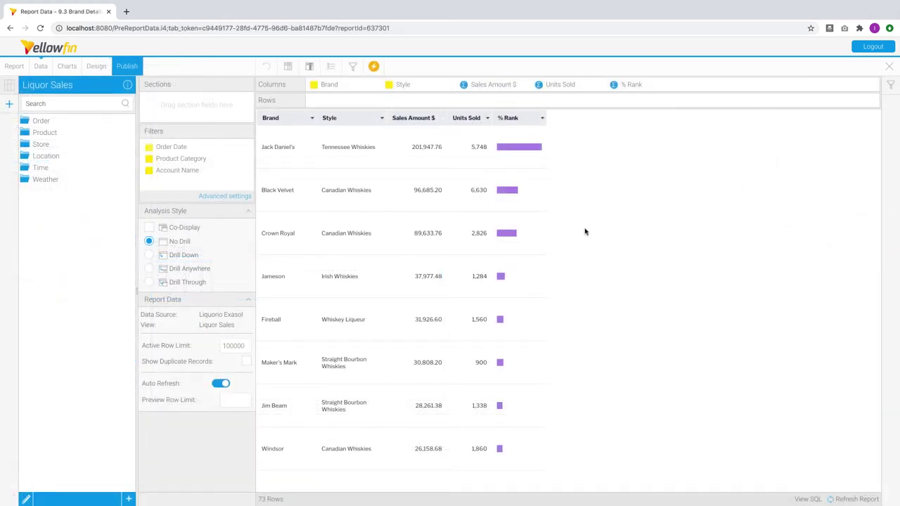
Turn on Move Total Value Location in the Sales Amount $ column's Summary formatting
{"action": "scroll", "coordinate": [584, 231], "scroll_direction": "down", "scroll_amount": 15}
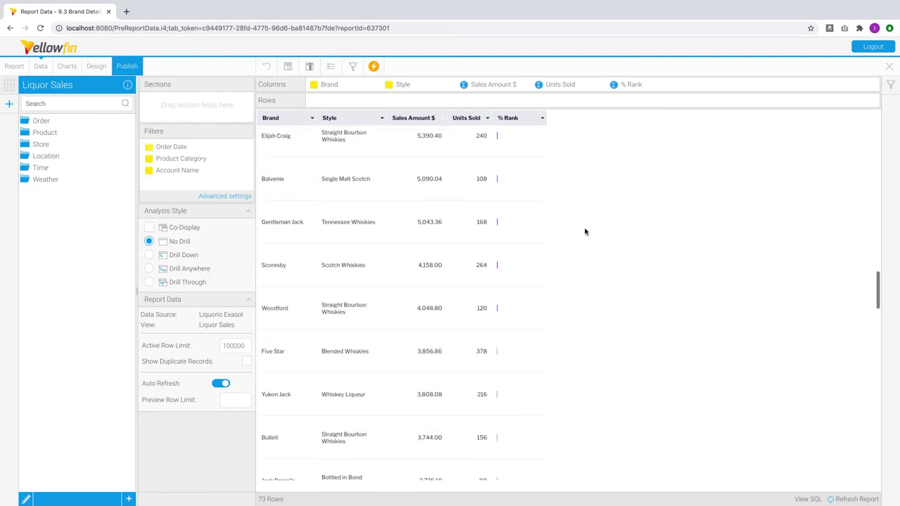
{"action": "scroll", "coordinate": [584, 231], "scroll_direction": "down", "scroll_amount": 10}
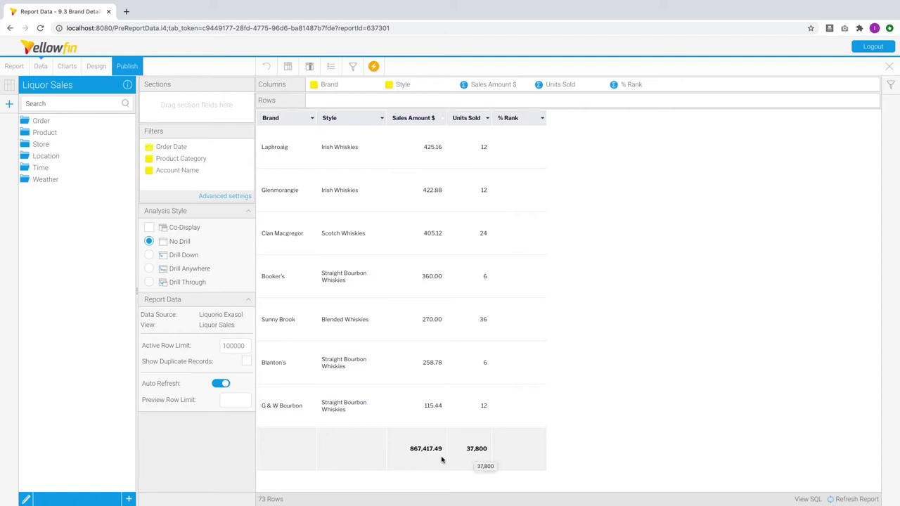
{"action": "left_click", "coordinate": [444, 118]}
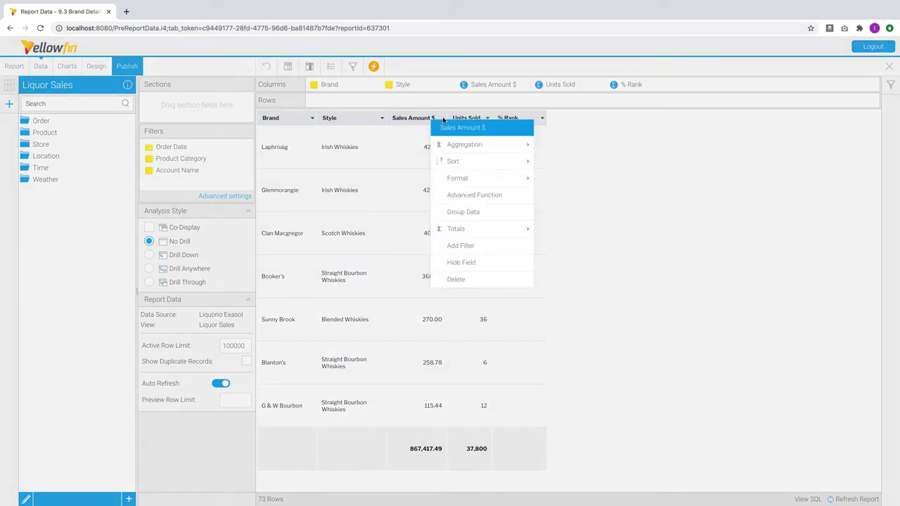
{"action": "mouse_move", "coordinate": [492, 178]}
{"action": "left_click", "coordinate": [552, 178]}
{"action": "left_click", "coordinate": [286, 103]}
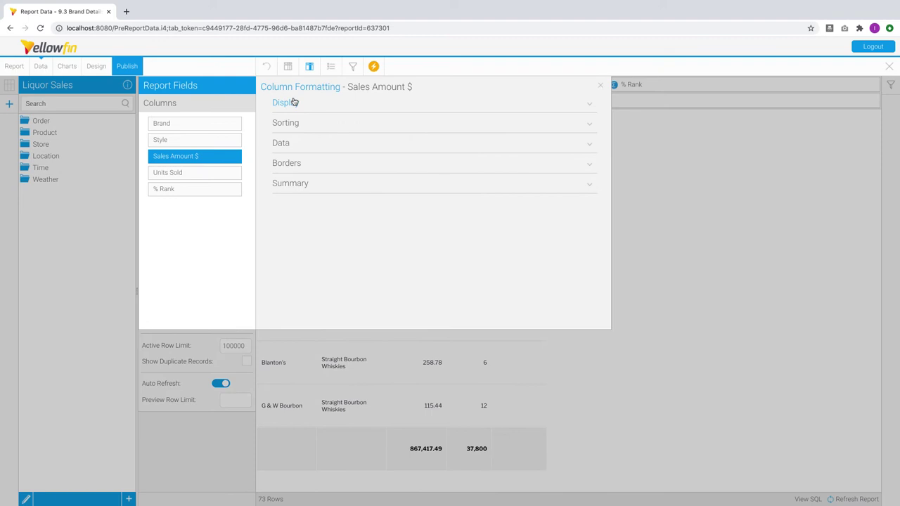
{"action": "left_click", "coordinate": [292, 188]}
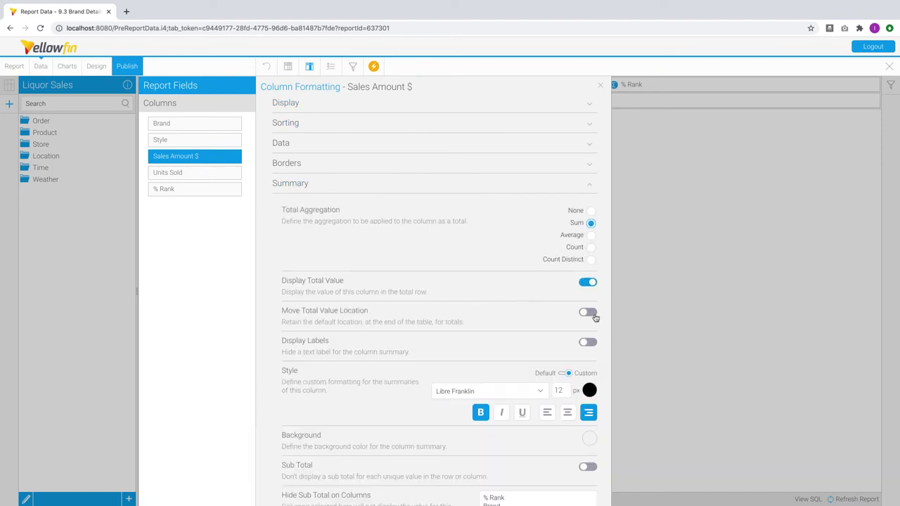
{"action": "left_click", "coordinate": [590, 313]}
{"action": "left_click", "coordinate": [600, 85]}
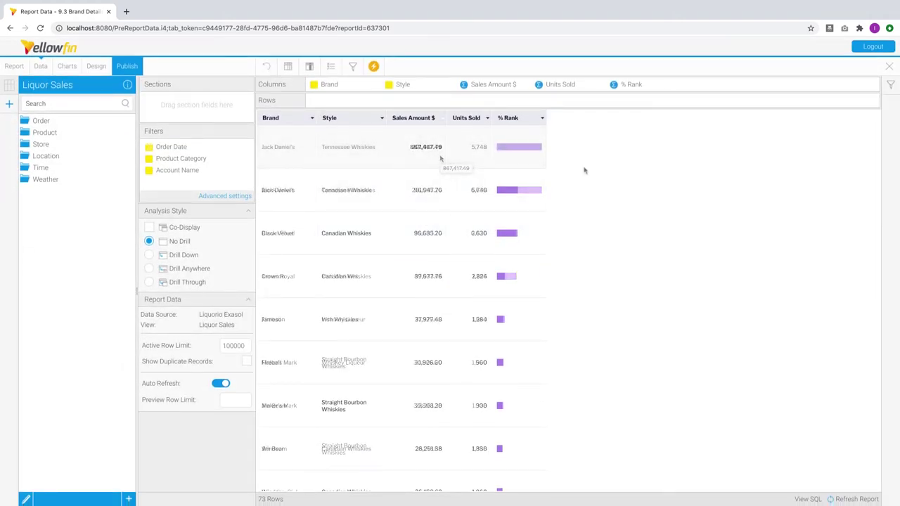
Add the Product field Brand Image as the table's first column
{"action": "left_click", "coordinate": [57, 133]}
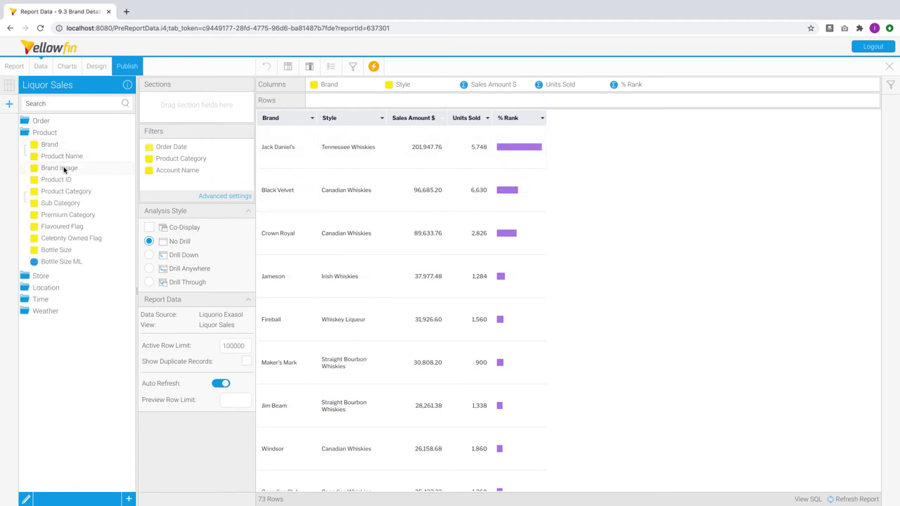
{"action": "left_click_drag", "start_coordinate": [63, 169], "coordinate": [302, 84]}
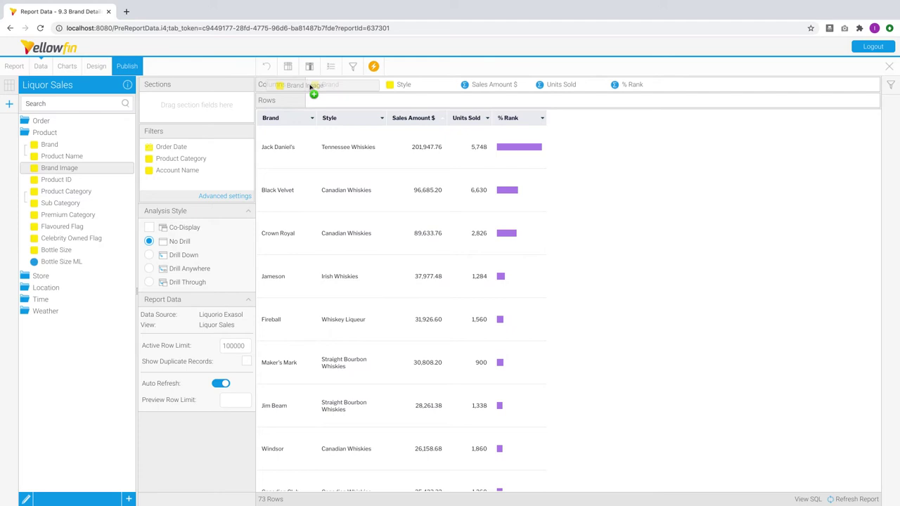
{"action": "left_click_drag", "start_coordinate": [310, 86], "coordinate": [311, 86]}
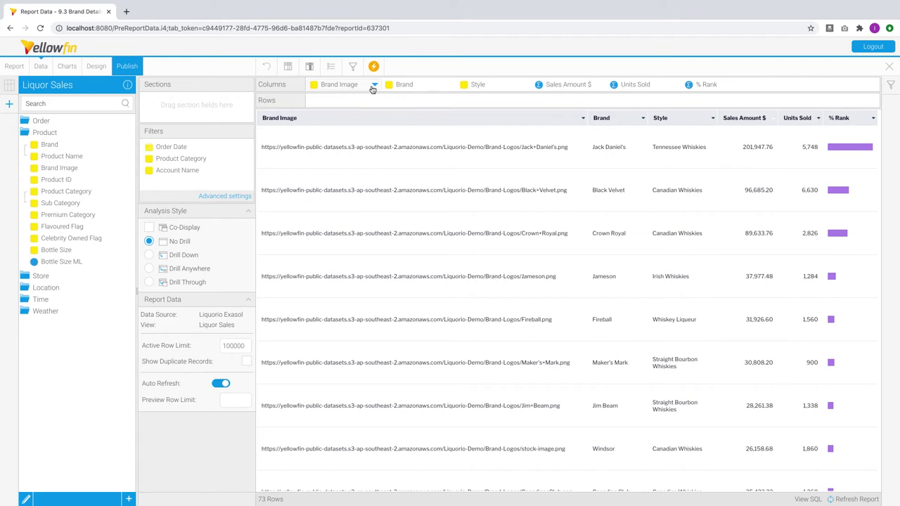
Format Brand Image with Image Link Formatter, adjusting max image height and fallback image
{"action": "left_click", "coordinate": [583, 117]}
{"action": "mouse_move", "coordinate": [597, 161]}
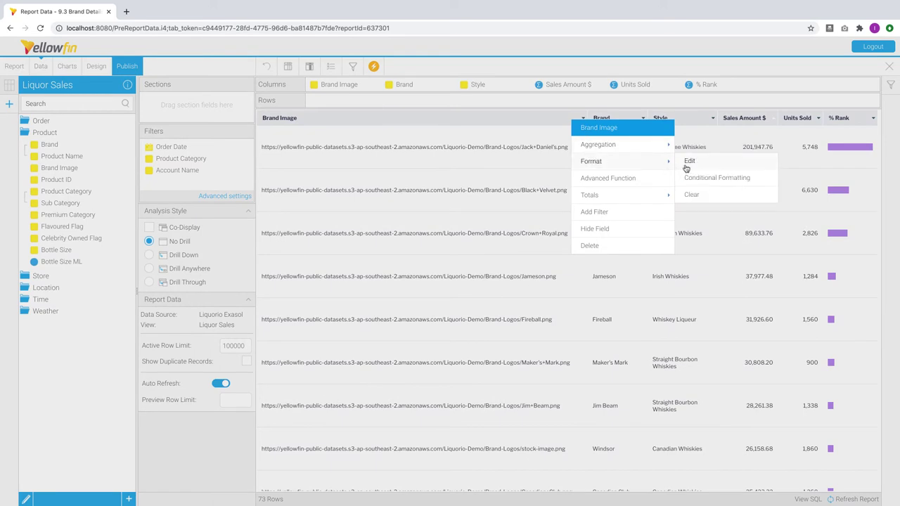
{"action": "left_click", "coordinate": [686, 167]}
{"action": "left_click", "coordinate": [573, 175]}
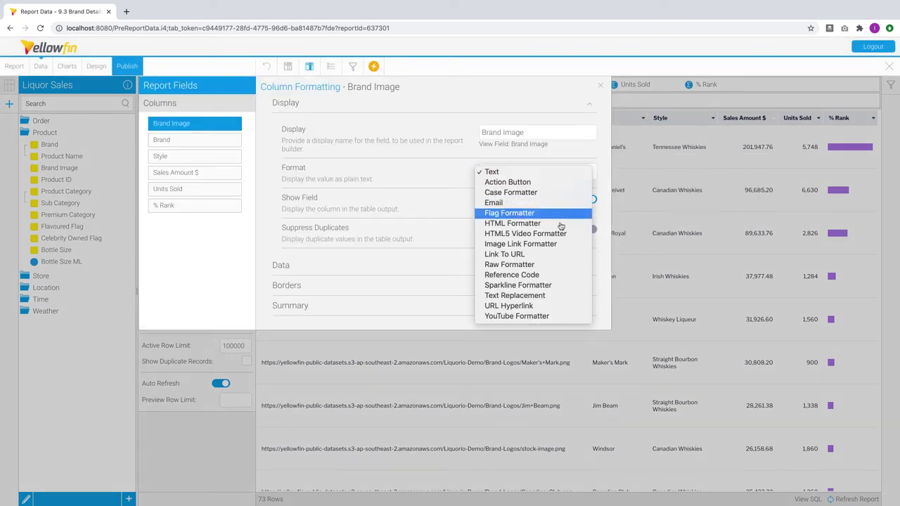
{"action": "left_click", "coordinate": [556, 244]}
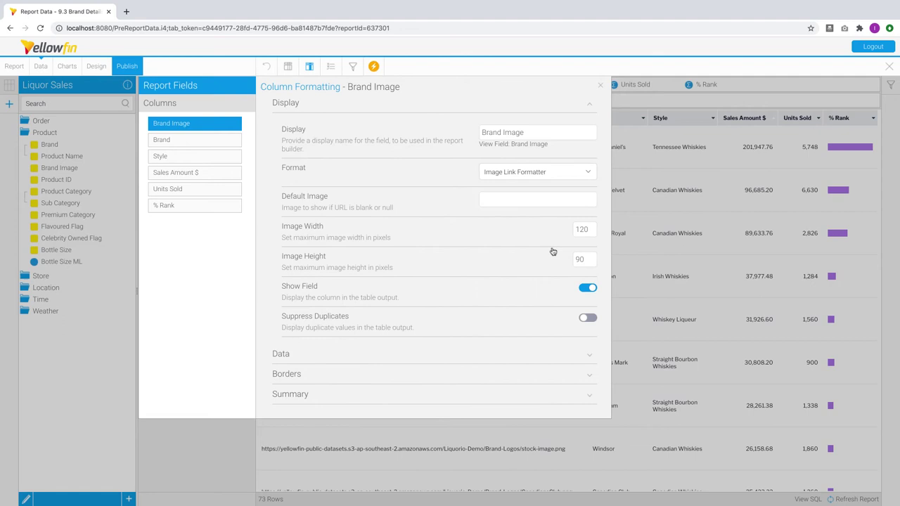
{"action": "left_click", "coordinate": [590, 259]}
{"action": "left_click", "coordinate": [572, 200]}
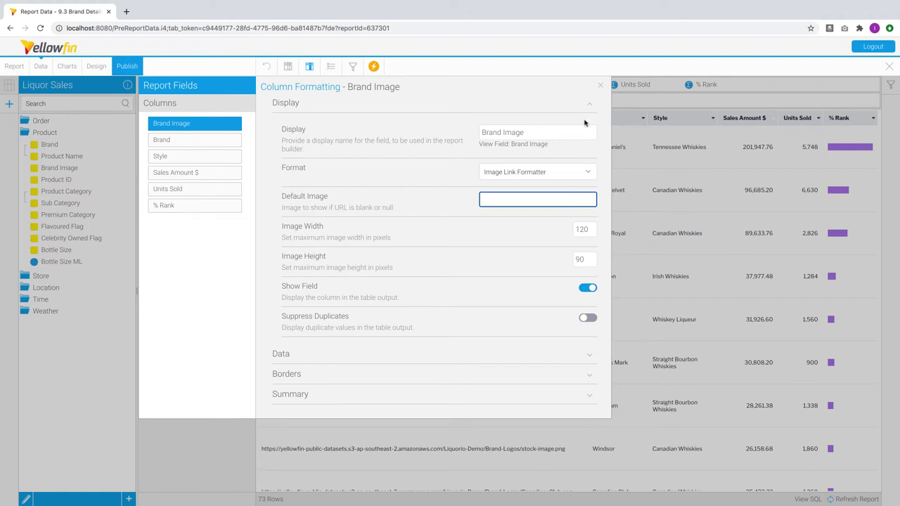
{"action": "left_click", "coordinate": [599, 87]}
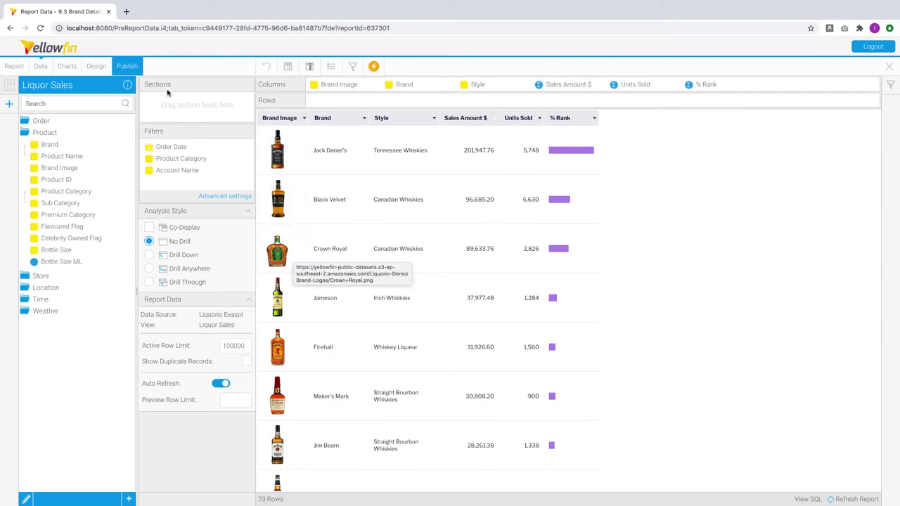
Open the report's canvas design page and preview it with real values
{"action": "left_click", "coordinate": [103, 71]}
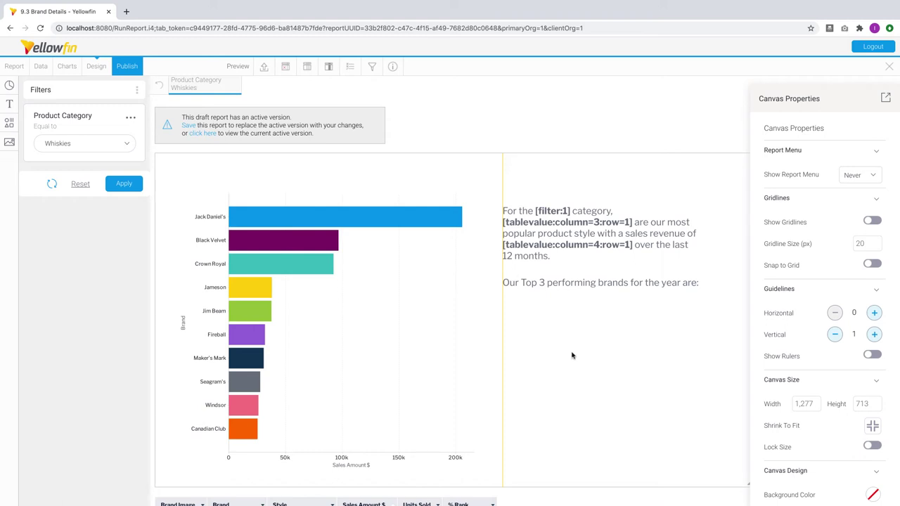
{"action": "scroll", "coordinate": [571, 355], "scroll_direction": "down", "scroll_amount": 2}
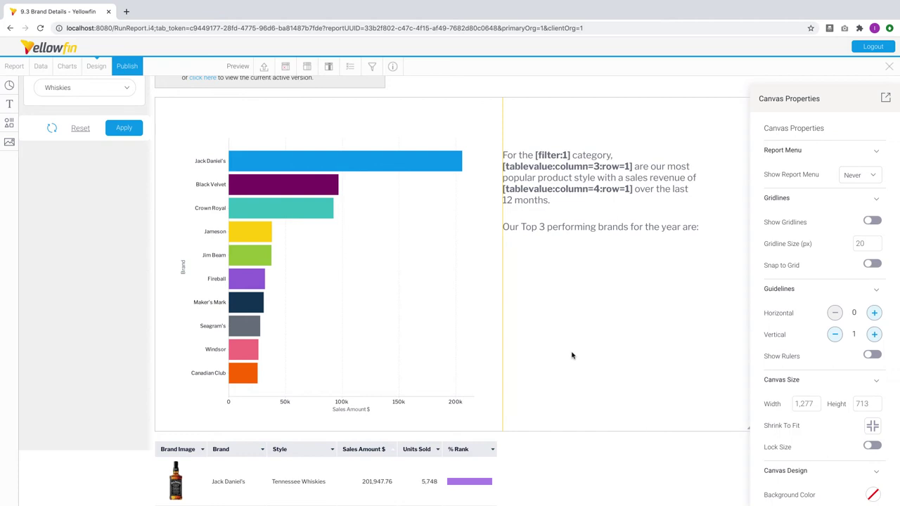
{"action": "left_click", "coordinate": [238, 67]}
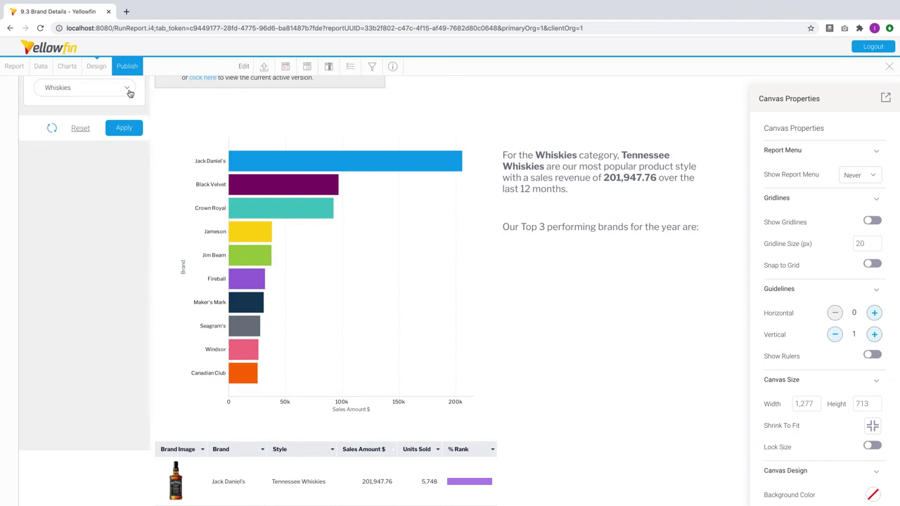
Filter Product Category to Vodkas, then back to Whiskies, and return to edit mode
{"action": "left_click", "coordinate": [128, 91]}
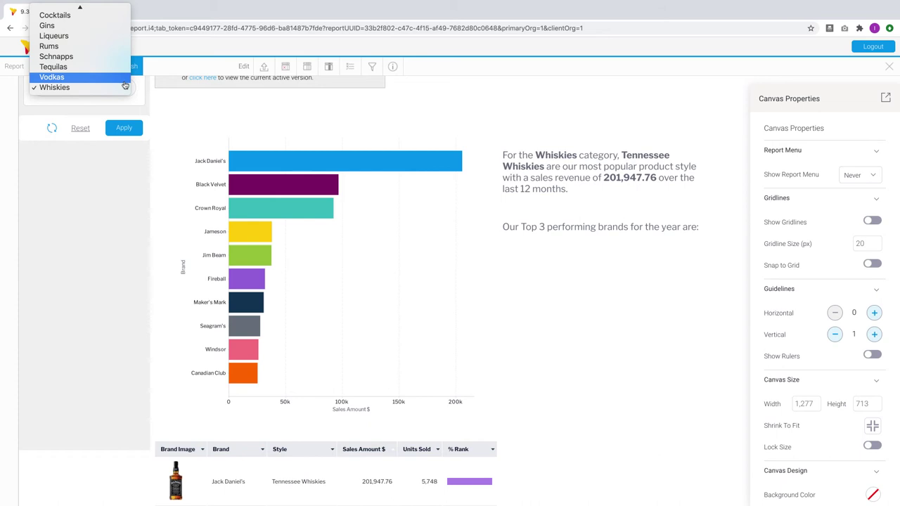
{"action": "left_click", "coordinate": [124, 78]}
{"action": "left_click", "coordinate": [134, 130]}
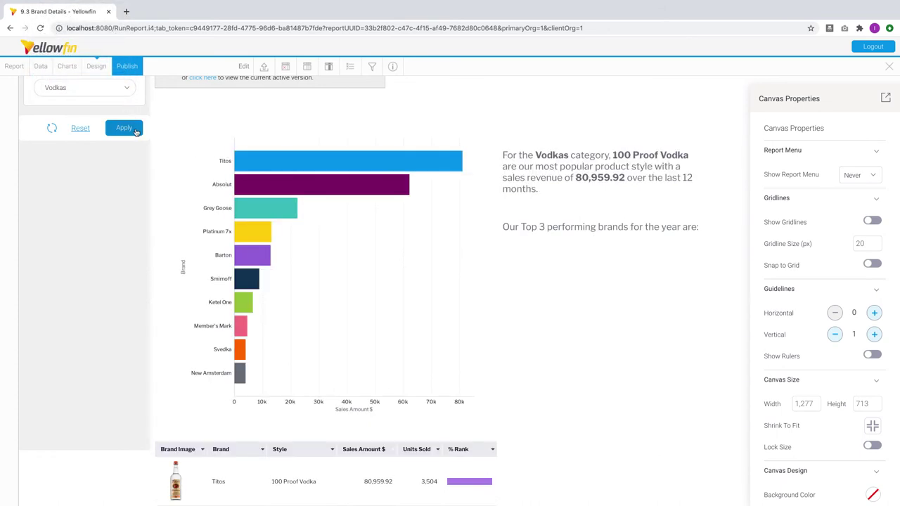
{"action": "left_click", "coordinate": [126, 93]}
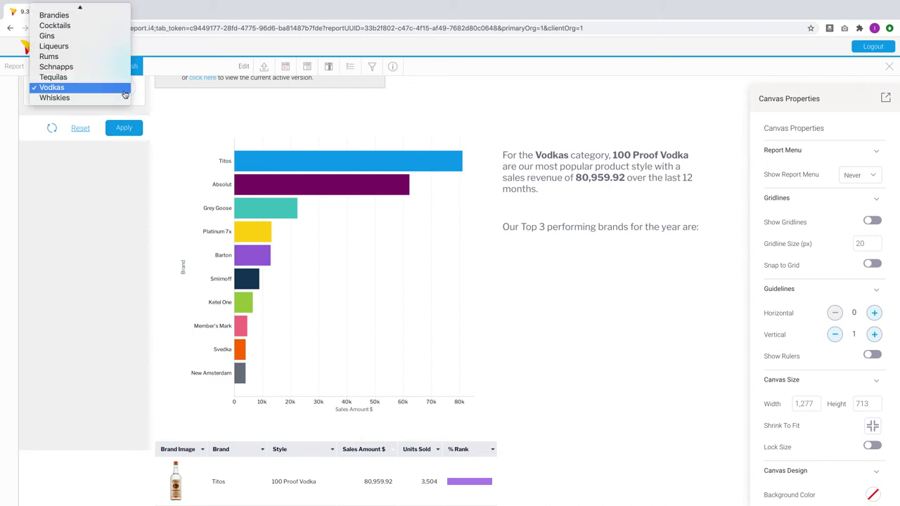
{"action": "left_click", "coordinate": [125, 118]}
{"action": "left_click", "coordinate": [125, 128]}
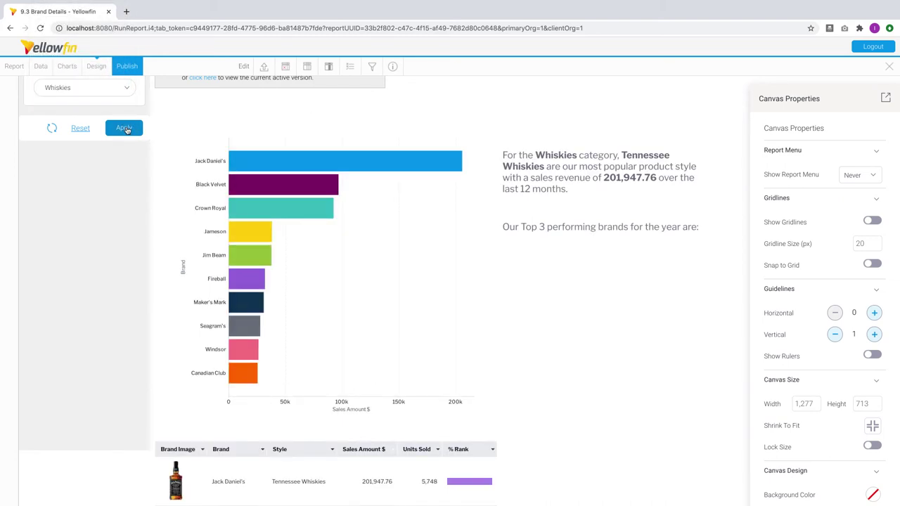
{"action": "left_click", "coordinate": [243, 68]}
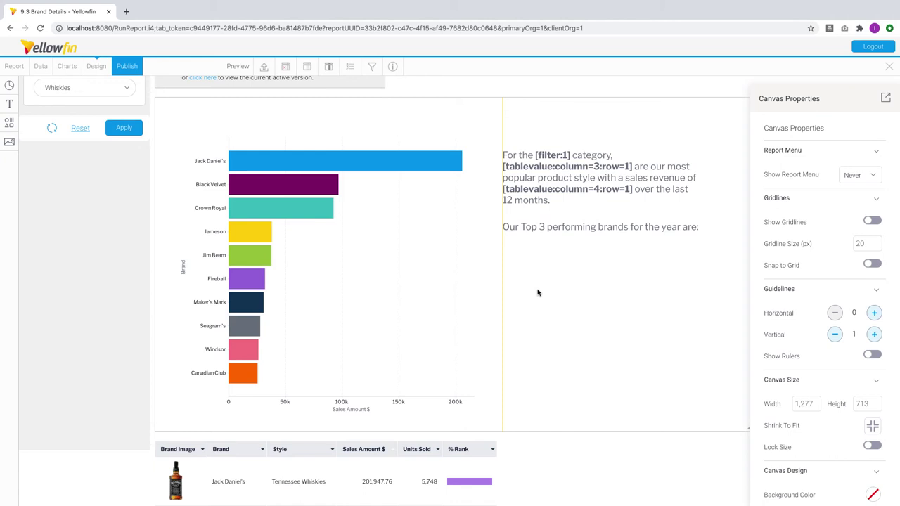
Add a paragraph text box containing [tablevalue:column=1:row=1] below the Top 3 sentence and resize it
{"action": "left_click", "coordinate": [9, 103]}
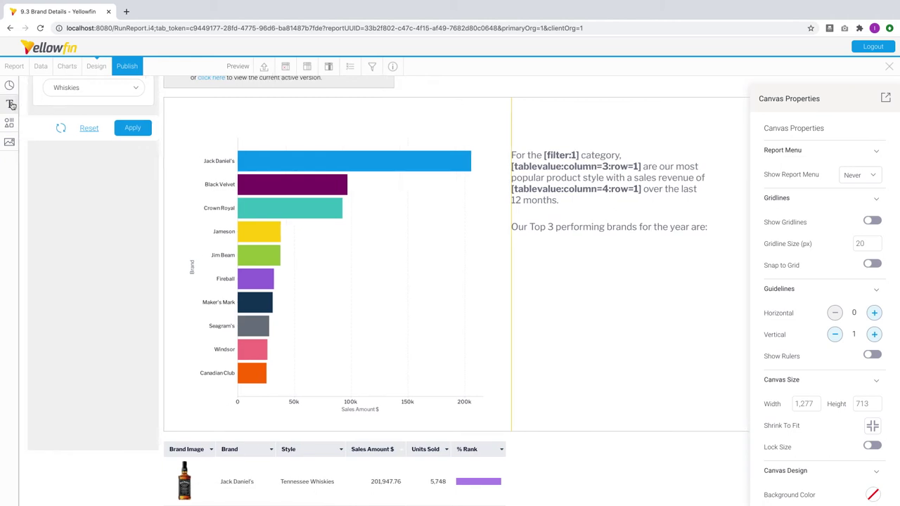
{"action": "left_click_drag", "start_coordinate": [94, 300], "coordinate": [690, 267]}
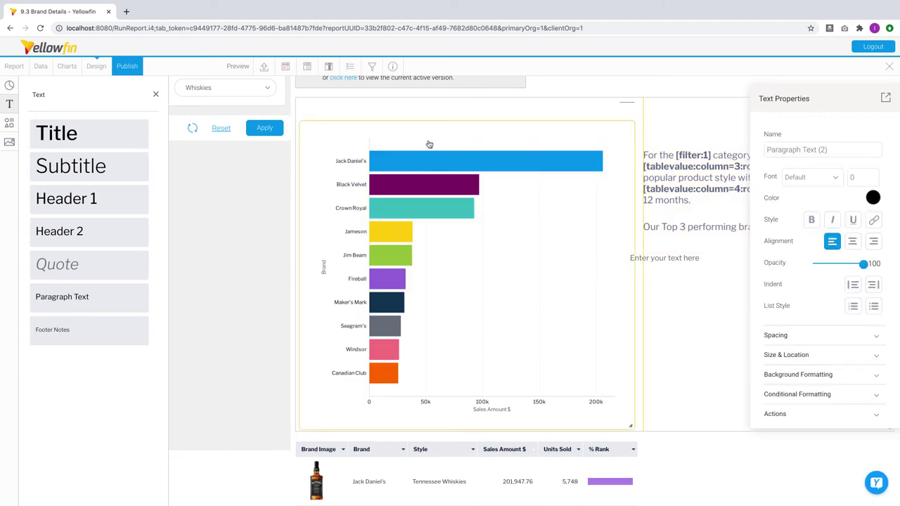
{"action": "left_click", "coordinate": [155, 96]}
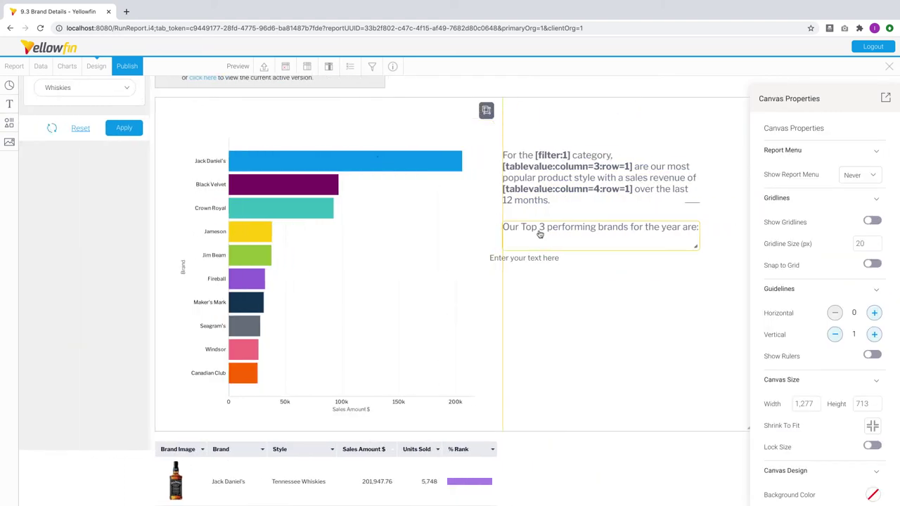
{"action": "left_click", "coordinate": [547, 262]}
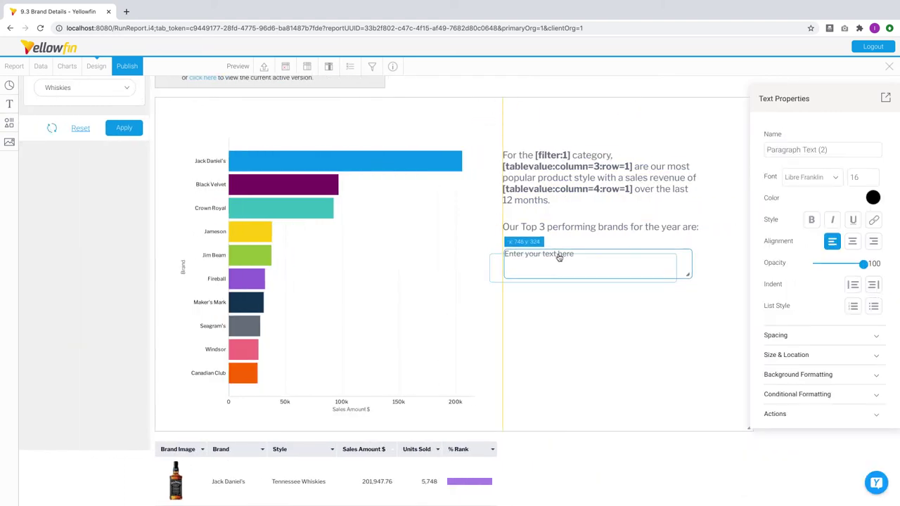
{"action": "left_click", "coordinate": [555, 267]}
{"action": "type", "text": "[tablevalue:column="}
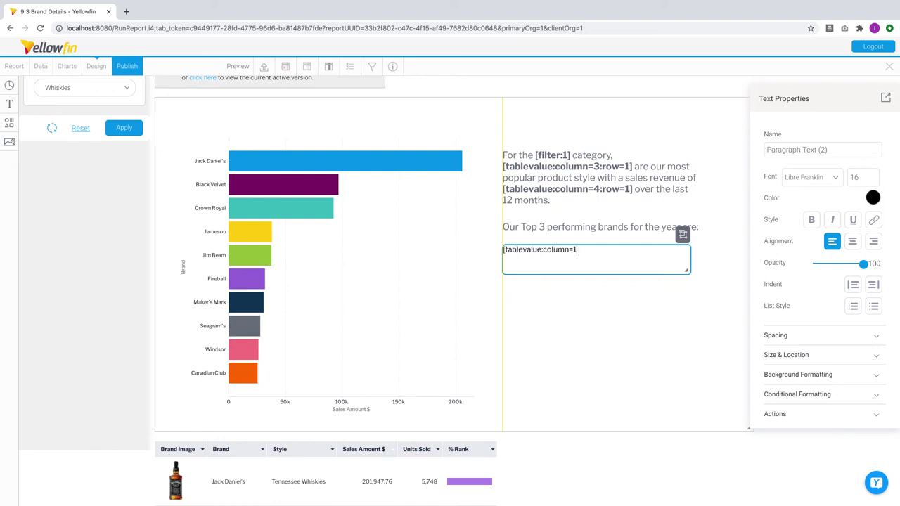
{"action": "type", "text": "1:row=1]"}
{"action": "left_click_drag", "start_coordinate": [687, 271], "coordinate": [574, 285]}
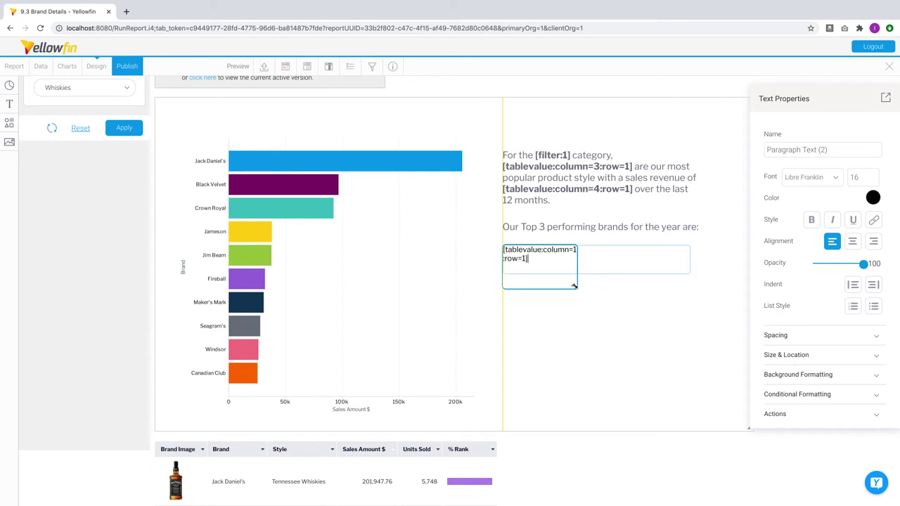
{"action": "left_click", "coordinate": [238, 66]}
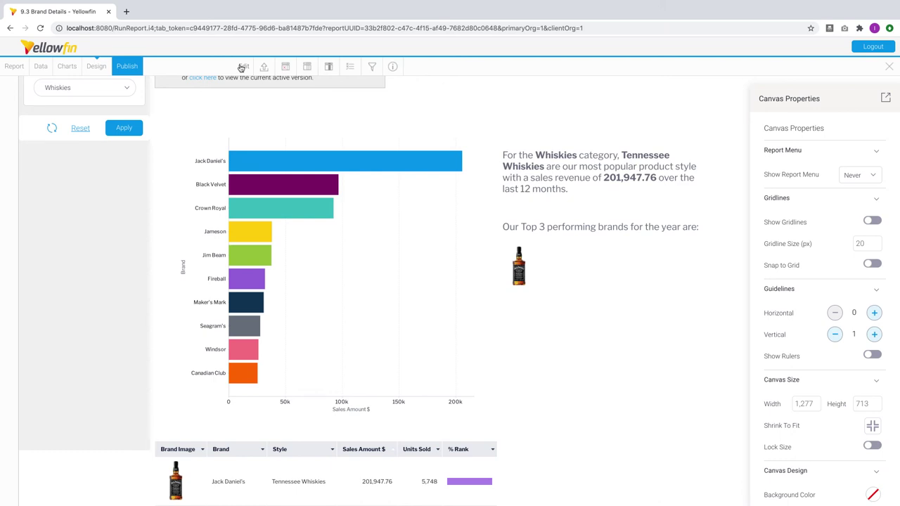
{"action": "left_click", "coordinate": [241, 67]}
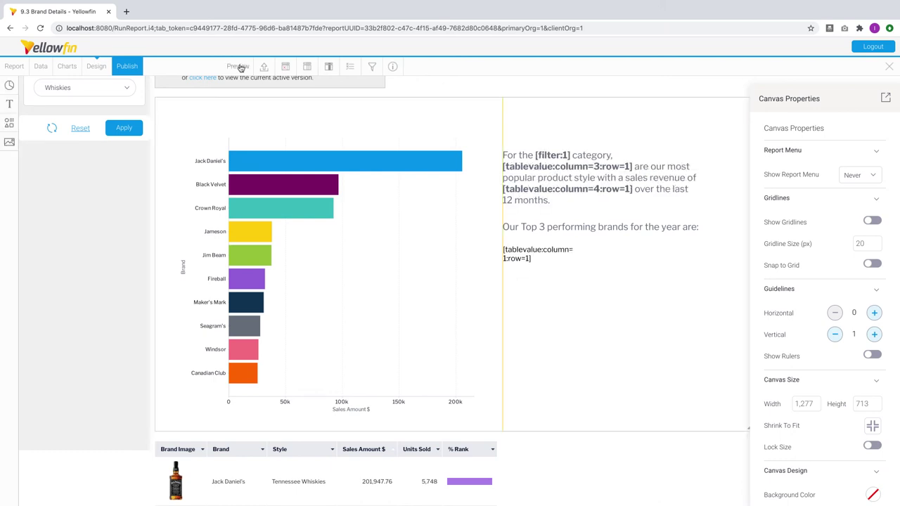
Duplicate the bottle text box and change the copy to row=2
{"action": "left_click", "coordinate": [518, 267]}
{"action": "right_click", "coordinate": [536, 259]}
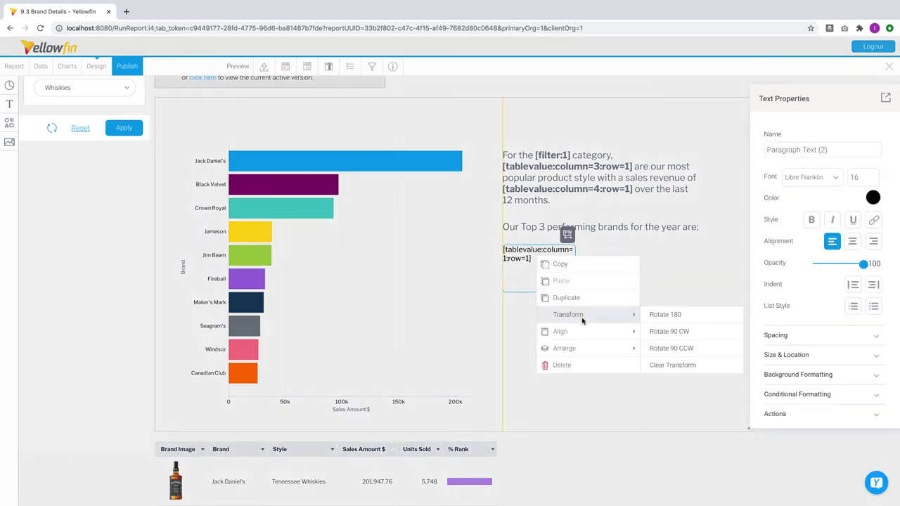
{"action": "left_click", "coordinate": [552, 237]}
{"action": "left_click_drag", "start_coordinate": [556, 290], "coordinate": [584, 316]}
{"action": "left_click", "coordinate": [584, 316]}
{"action": "key", "text": "BackSpace"}
{"action": "key", "text": "BackSpace"}
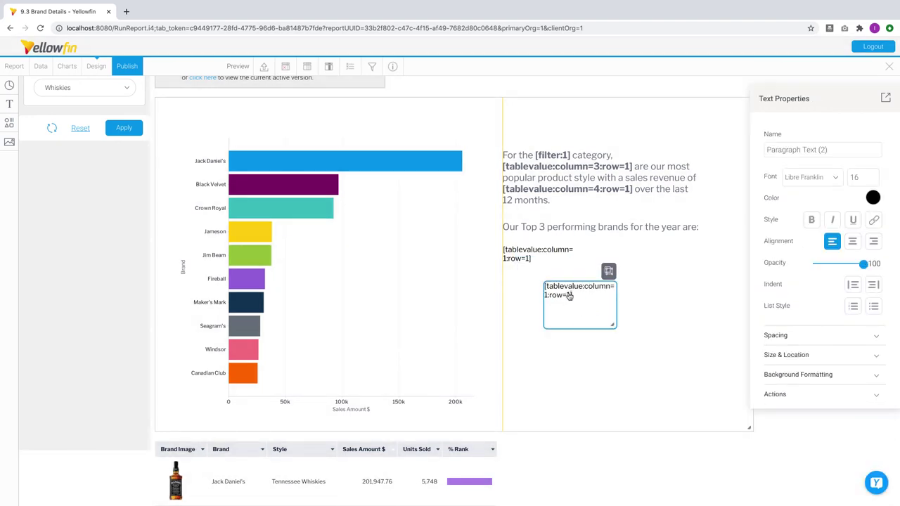
{"action": "type", "text": "2]"}
Duplicate again as row=3 and line the three bottle boxes up side by side
{"action": "right_click", "coordinate": [589, 306]}
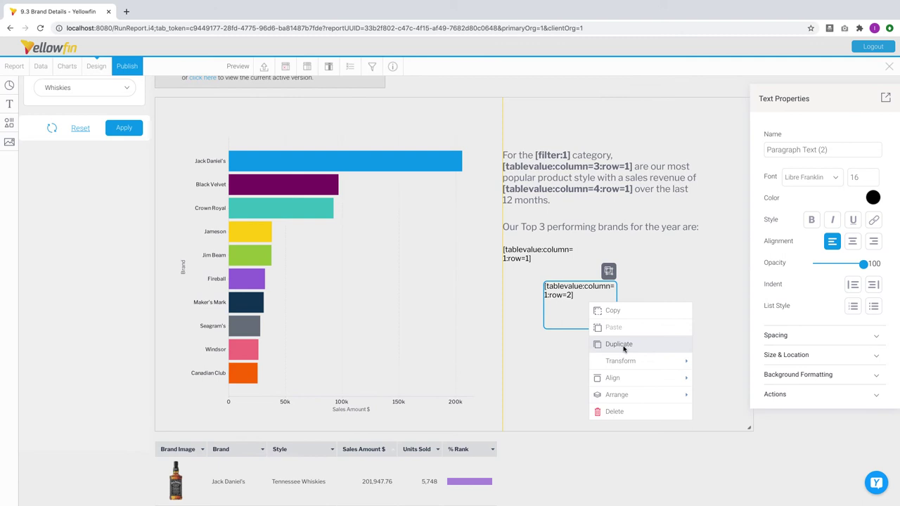
{"action": "left_click", "coordinate": [602, 344]}
{"action": "left_click_drag", "start_coordinate": [601, 318], "coordinate": [649, 341]}
{"action": "left_click", "coordinate": [628, 334]}
{"action": "key", "text": "BackSpace"}
{"action": "key", "text": "BackSpace"}
{"action": "type", "text": "3]"}
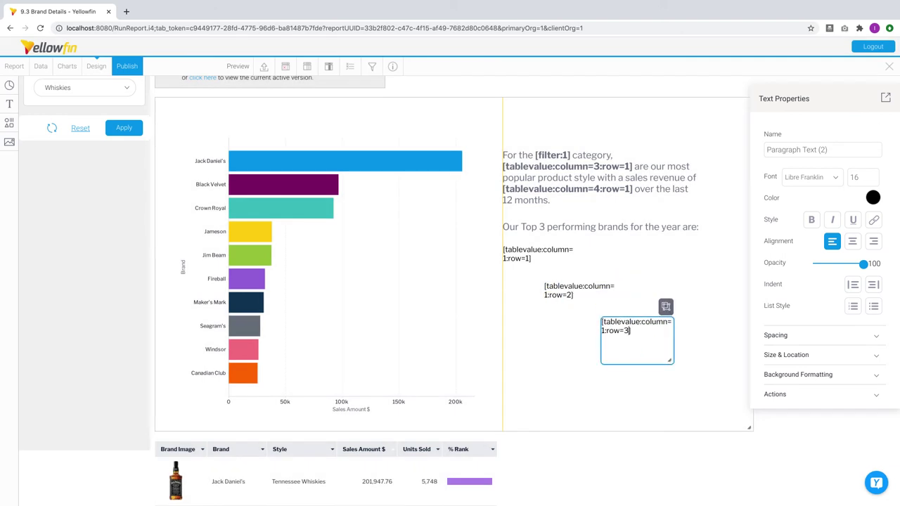
{"action": "left_click", "coordinate": [583, 307]}
{"action": "left_click_drag", "start_coordinate": [584, 307], "coordinate": [593, 271]}
{"action": "left_click_drag", "start_coordinate": [624, 333], "coordinate": [625, 260]}
Preview the report and filter Product Category to Rums
{"action": "left_click", "coordinate": [237, 67]}
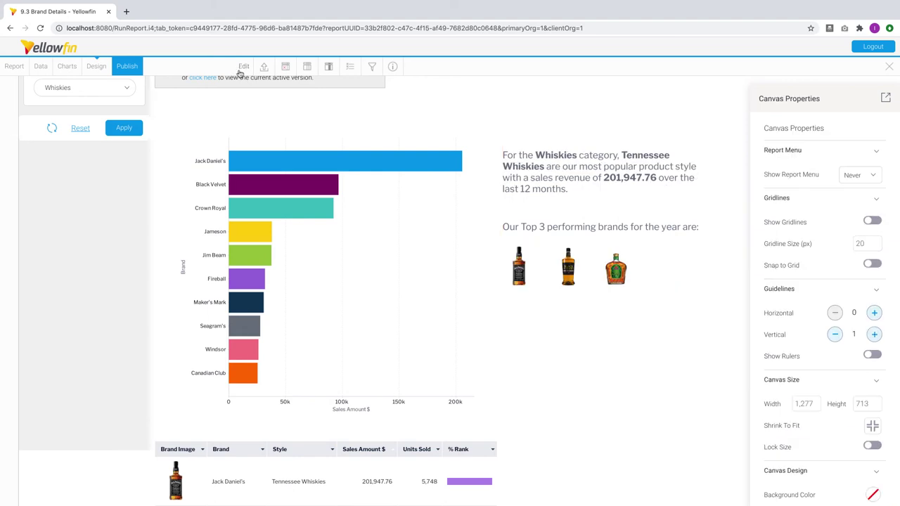
{"action": "left_click", "coordinate": [103, 92]}
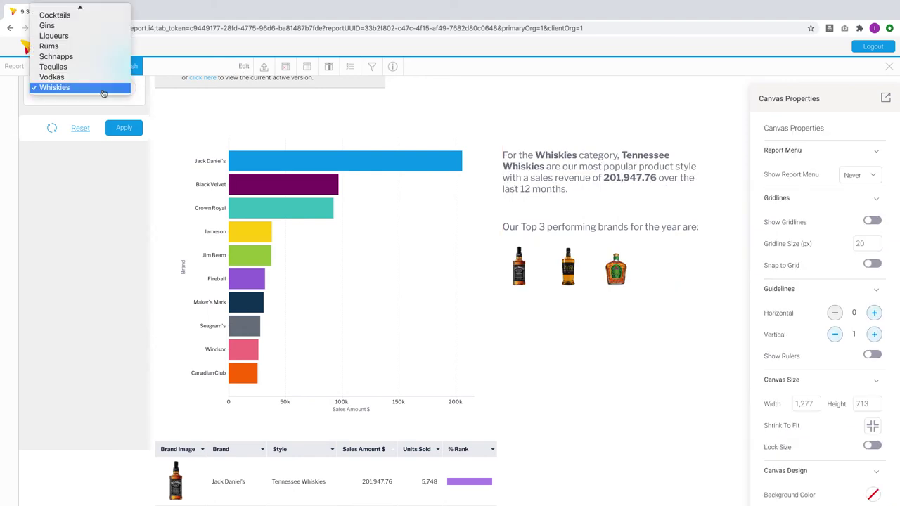
{"action": "left_click", "coordinate": [85, 47]}
{"action": "left_click", "coordinate": [124, 128]}
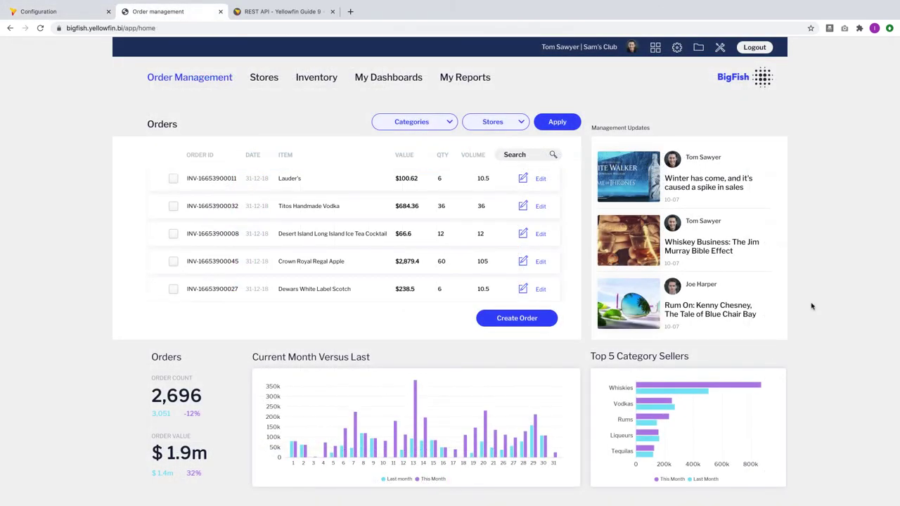
Open and close the Rum On article, then scroll to Procurement Signals and Threshold Alerts
{"action": "left_click", "coordinate": [733, 312]}
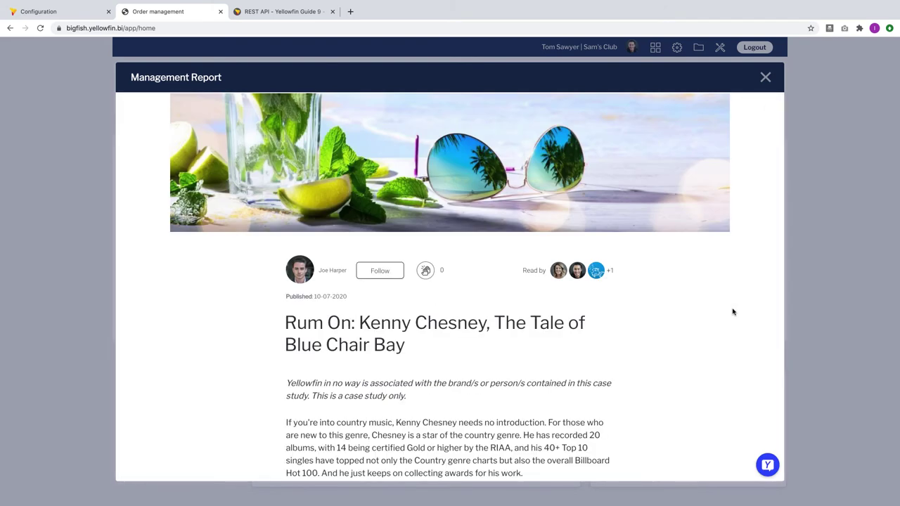
{"action": "left_click", "coordinate": [766, 77]}
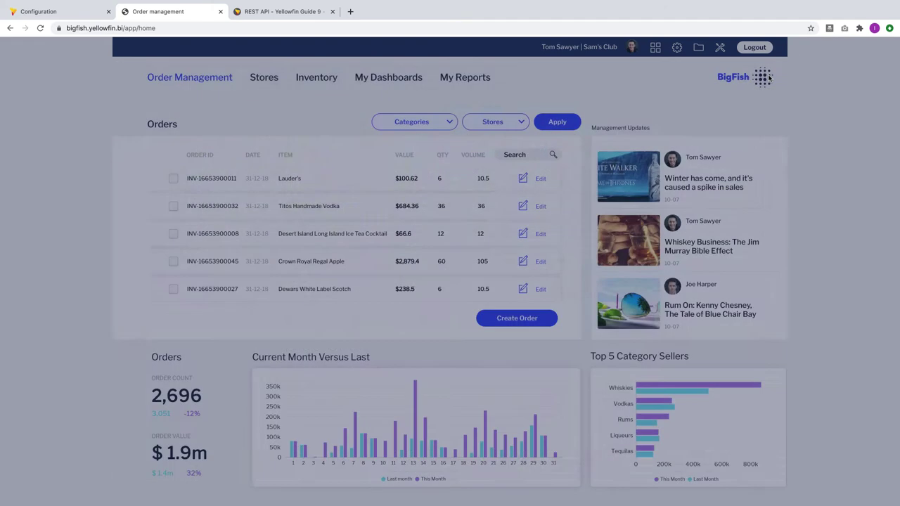
{"action": "scroll", "coordinate": [797, 295], "scroll_direction": "down", "scroll_amount": 5}
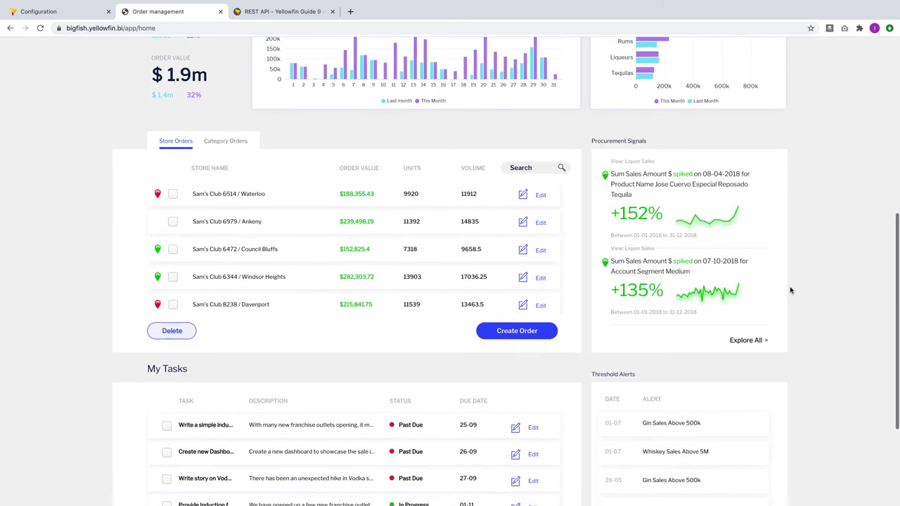
{"action": "scroll", "coordinate": [733, 301], "scroll_direction": "down", "scroll_amount": 2}
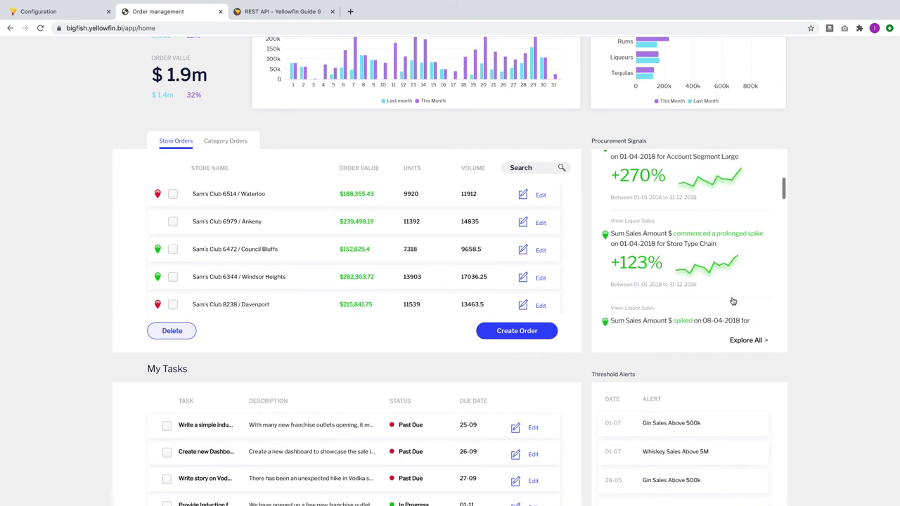
{"action": "scroll", "coordinate": [813, 398], "scroll_direction": "down", "scroll_amount": 3}
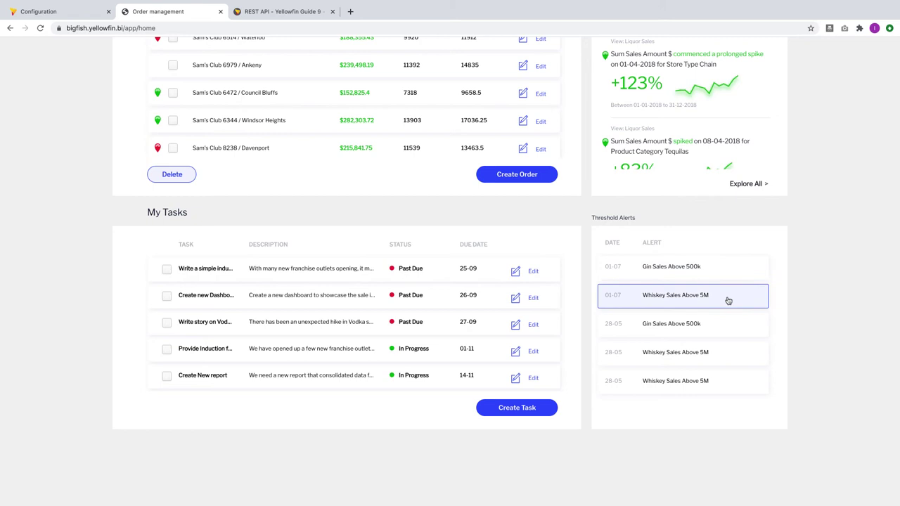
Open the Gin Sales Above 500k alert's report, then switch to the REST API wiki page
{"action": "left_click", "coordinate": [728, 325]}
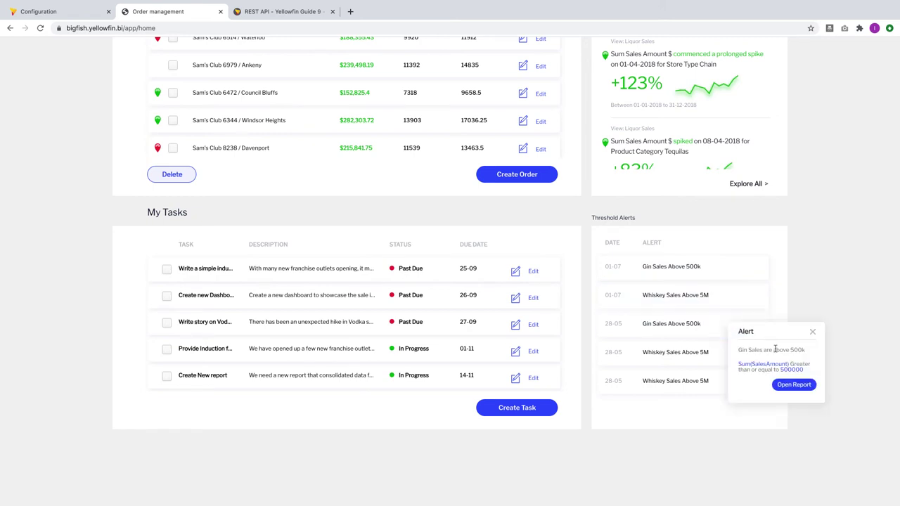
{"action": "left_click", "coordinate": [809, 388]}
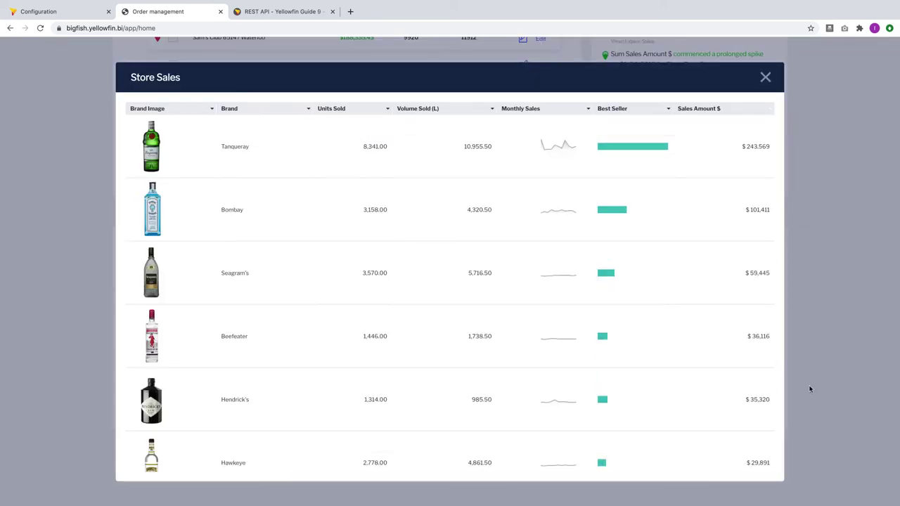
{"action": "left_click", "coordinate": [299, 12]}
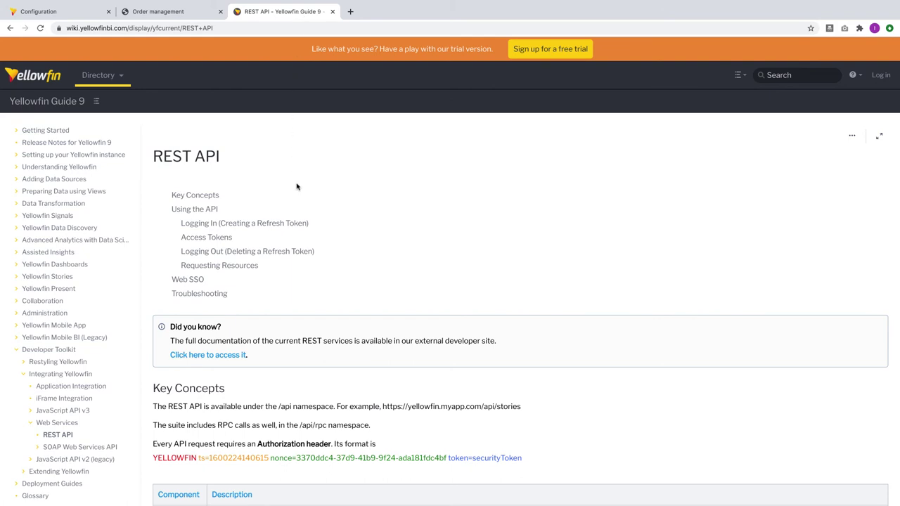
Follow the 'Did you know?' link to the Yellowfin REST API (1.1) developer reference
{"action": "left_click", "coordinate": [241, 355]}
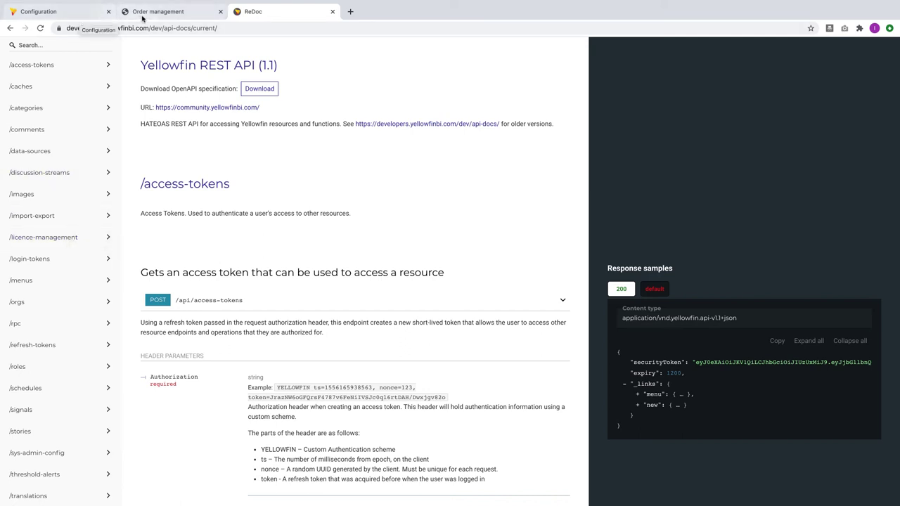
On the Order management dashboard, select the Aug point of the store's Holiday Sales chart
{"action": "left_click", "coordinate": [141, 12]}
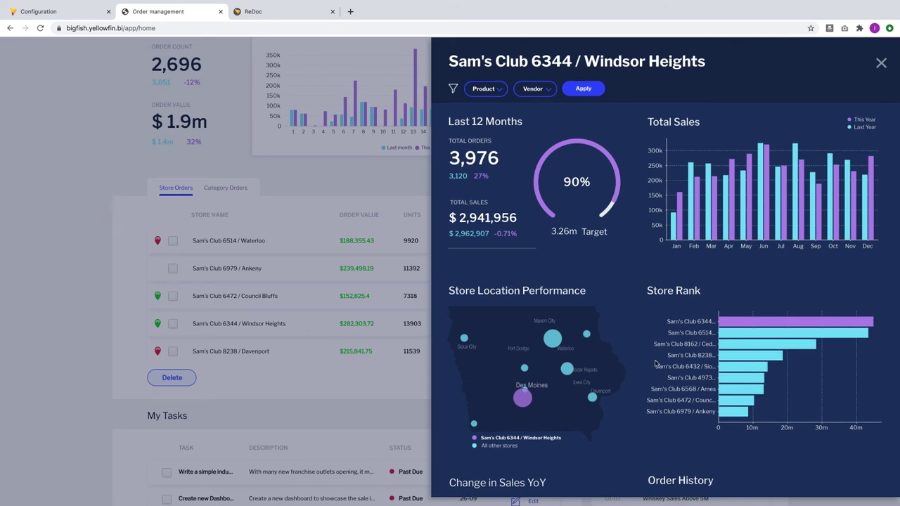
{"action": "scroll", "coordinate": [655, 357], "scroll_direction": "down", "scroll_amount": 3}
{"action": "scroll", "coordinate": [655, 356], "scroll_direction": "down", "scroll_amount": 3}
{"action": "mouse_move", "coordinate": [724, 369]}
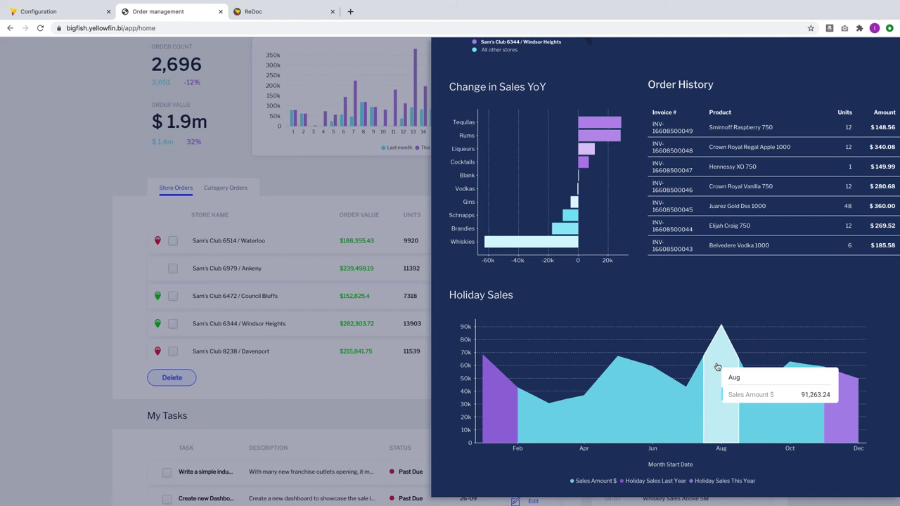
{"action": "left_click", "coordinate": [717, 366]}
Compare August against July Sales Amount $ and review the variance by account name
{"action": "left_click", "coordinate": [773, 411]}
{"action": "left_click", "coordinate": [703, 433]}
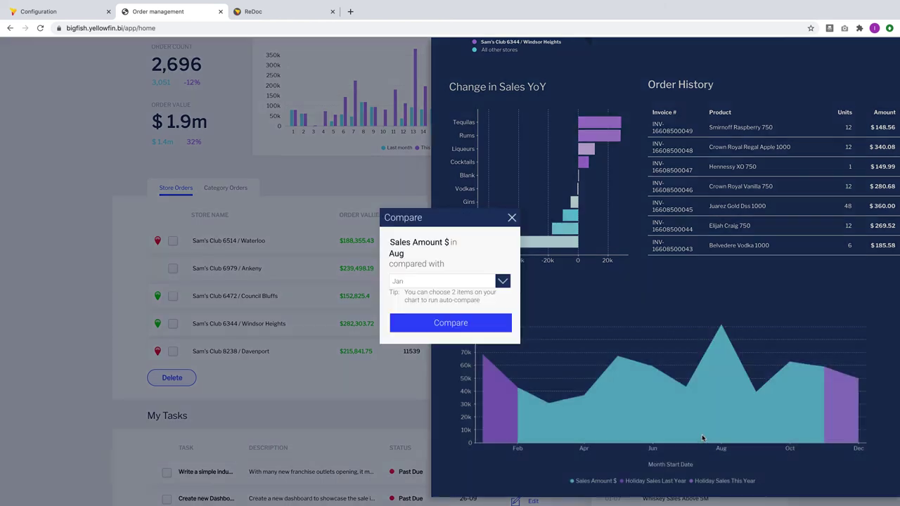
{"action": "left_click", "coordinate": [503, 281]}
{"action": "left_click", "coordinate": [452, 392]}
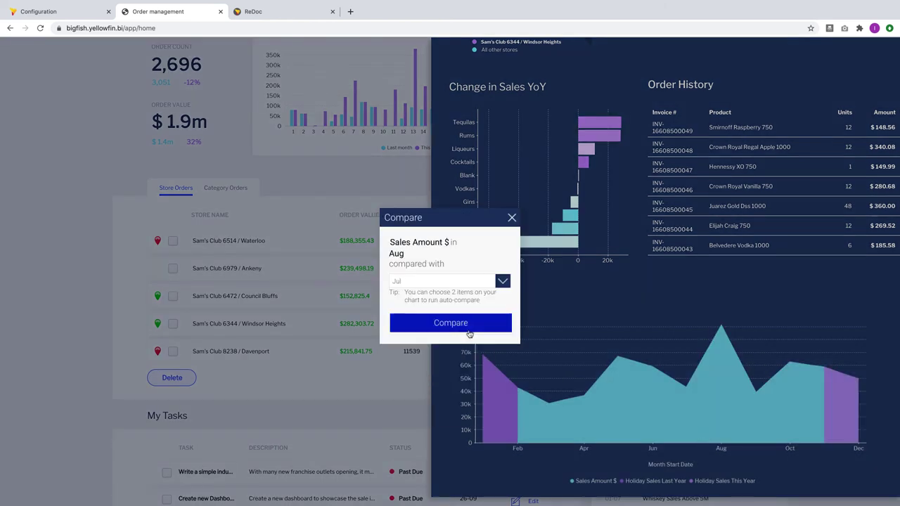
{"action": "left_click", "coordinate": [469, 329]}
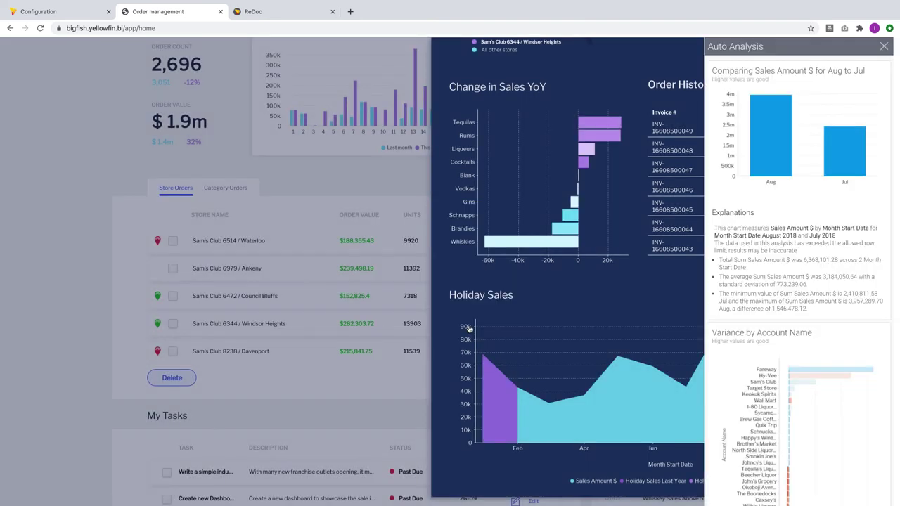
{"action": "scroll", "coordinate": [791, 379], "scroll_direction": "down", "scroll_amount": 5}
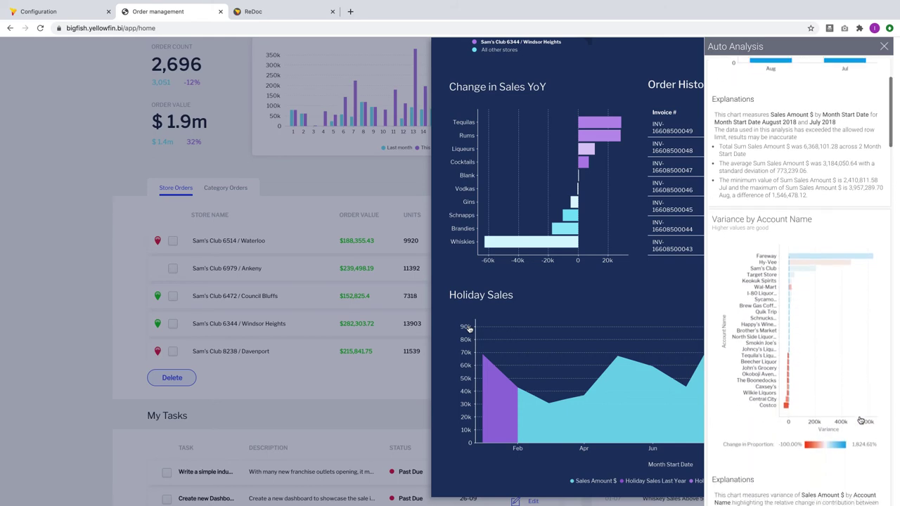
{"action": "scroll", "coordinate": [859, 420], "scroll_direction": "down", "scroll_amount": 3}
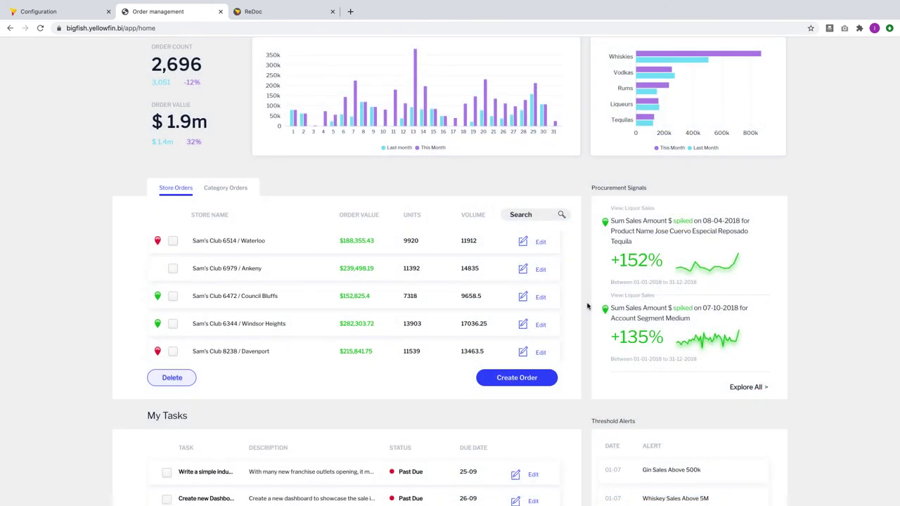
Drill into the Vodkas bar of Top 5 Category Sellers to see its brand details
{"action": "scroll", "coordinate": [587, 306], "scroll_direction": "up", "scroll_amount": 3}
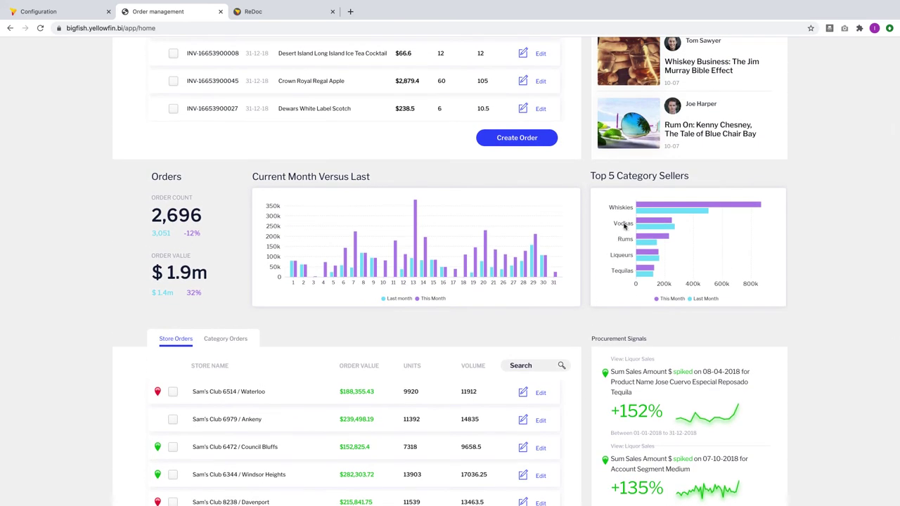
{"action": "mouse_move", "coordinate": [658, 212]}
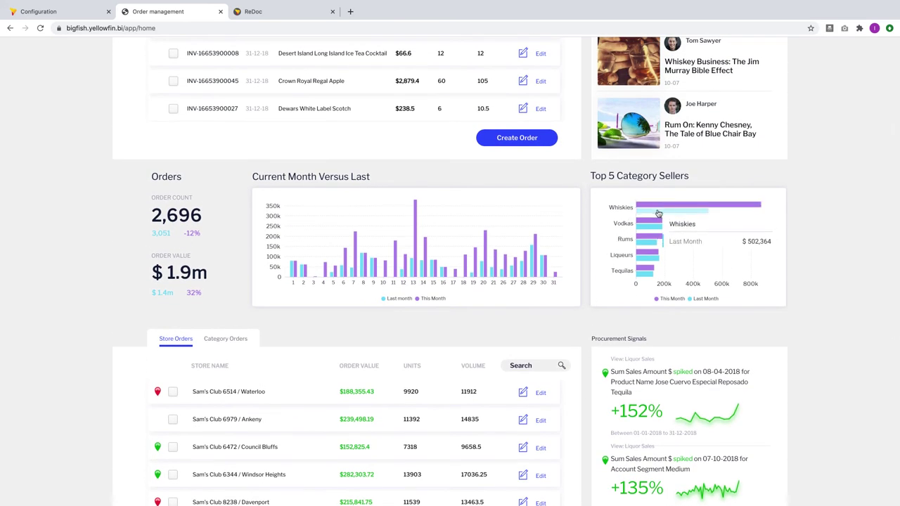
{"action": "left_click", "coordinate": [655, 223]}
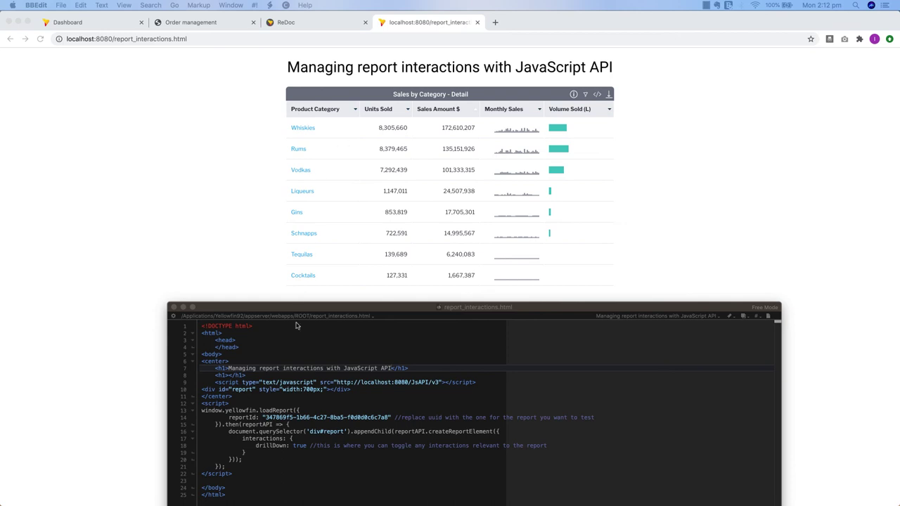
Change drillDown from true to false in the embedded report's page code, save, and reload it
{"action": "left_click", "coordinate": [308, 448]}
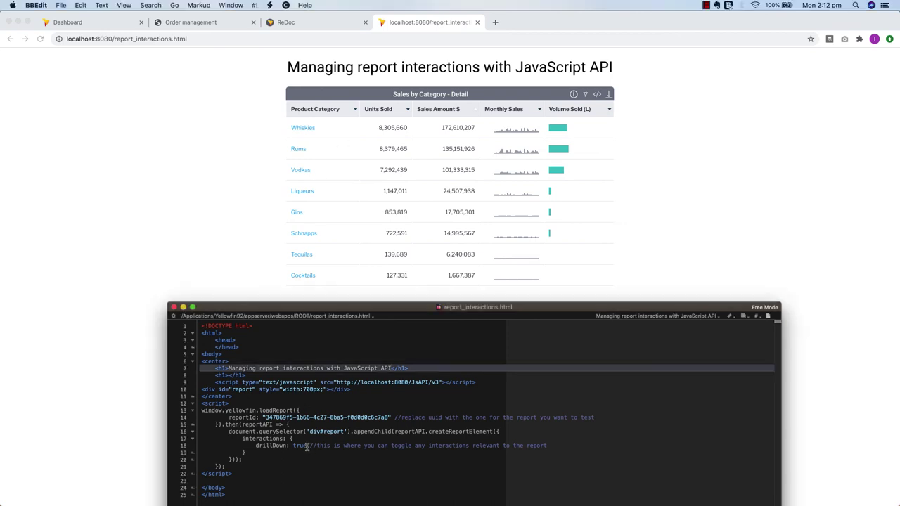
{"action": "double_click", "coordinate": [308, 448]}
{"action": "type", "text": "fal"}
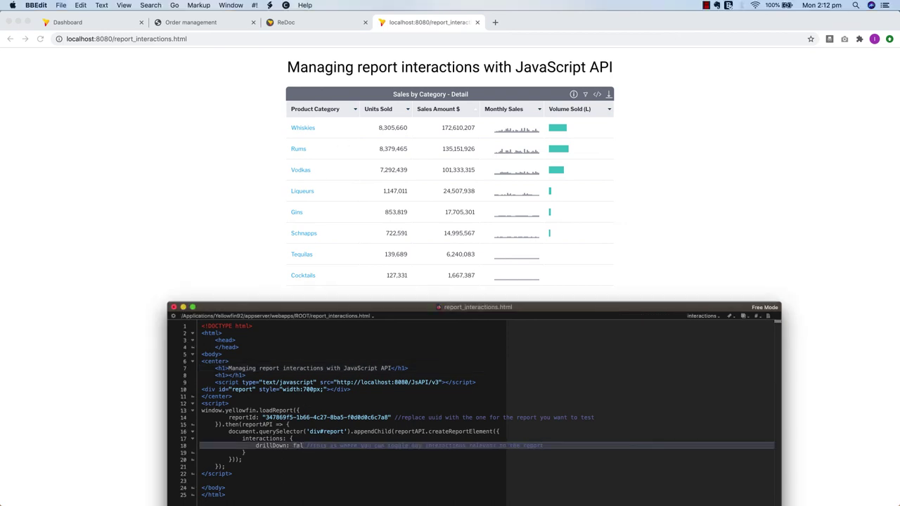
{"action": "type", "text": "se"}
{"action": "key", "text": "super+s"}
{"action": "left_click", "coordinate": [40, 39]}
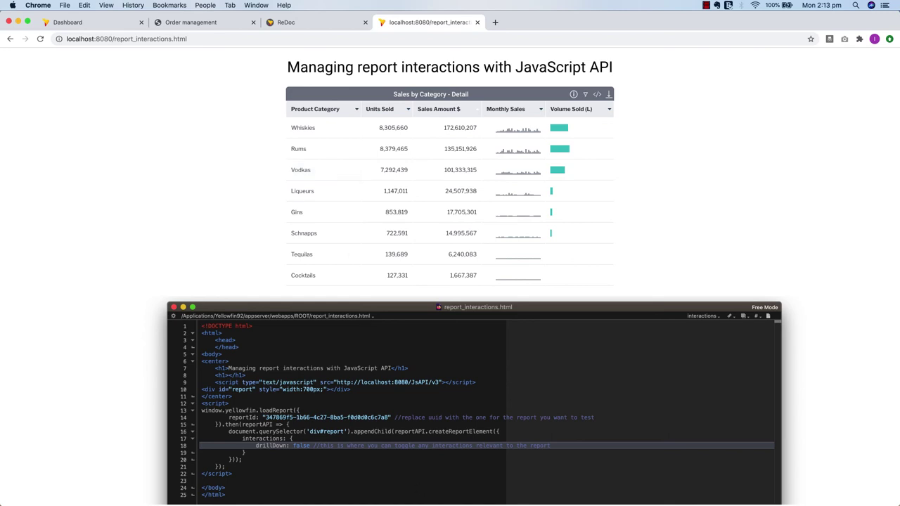
{"action": "key", "text": "super+Tab"}
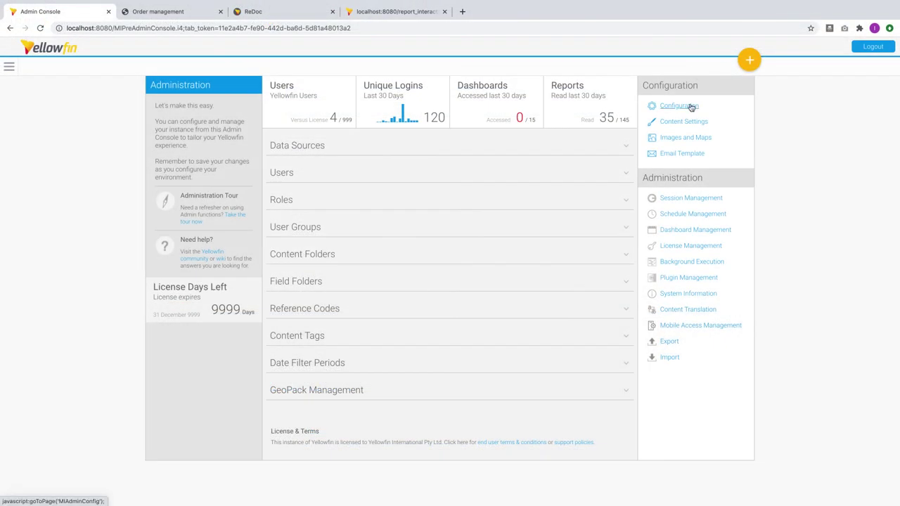
Show the Region tab's Language Settings and Text Formats separators, then sign in as a French user
{"action": "left_click", "coordinate": [691, 107]}
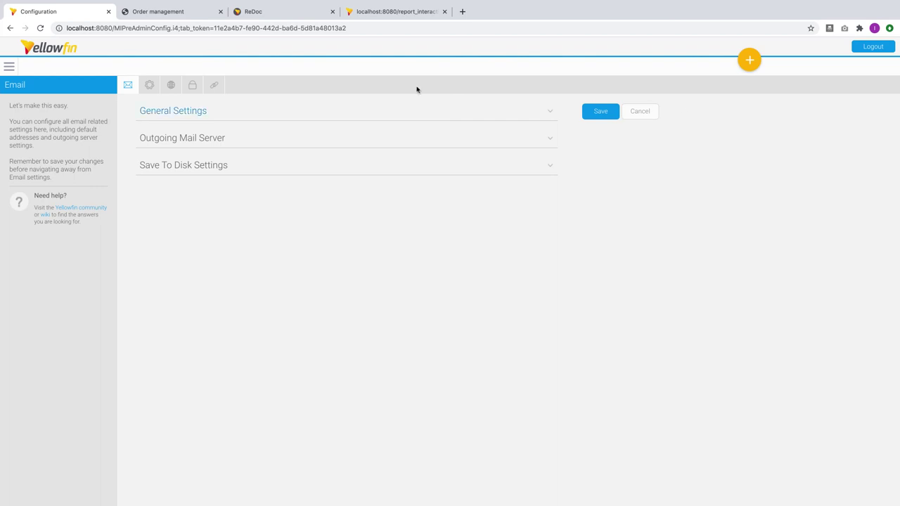
{"action": "left_click", "coordinate": [172, 86]}
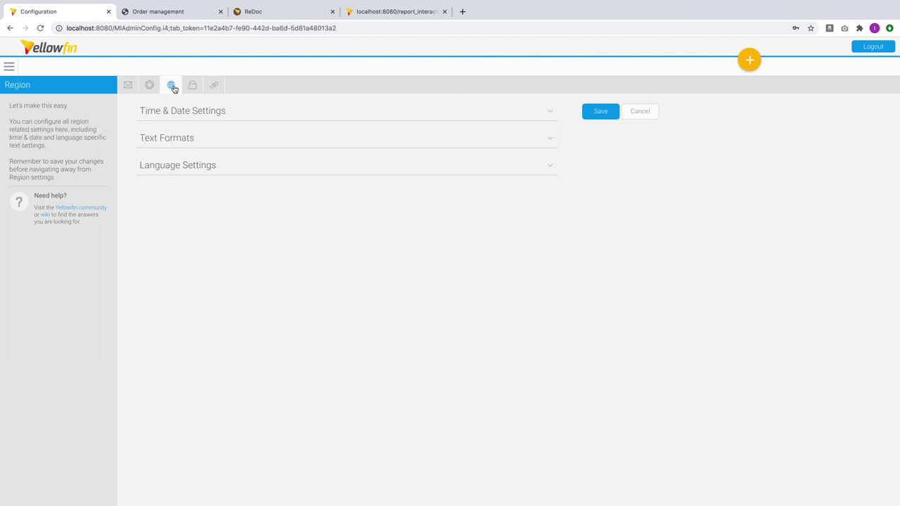
{"action": "left_click", "coordinate": [187, 167]}
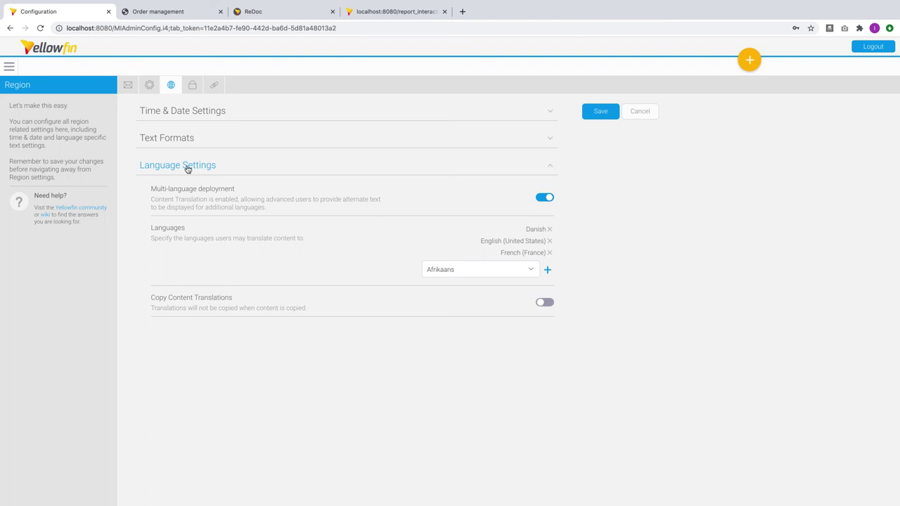
{"action": "left_click", "coordinate": [196, 139]}
{"action": "scroll", "coordinate": [558, 241], "scroll_direction": "down", "scroll_amount": 5}
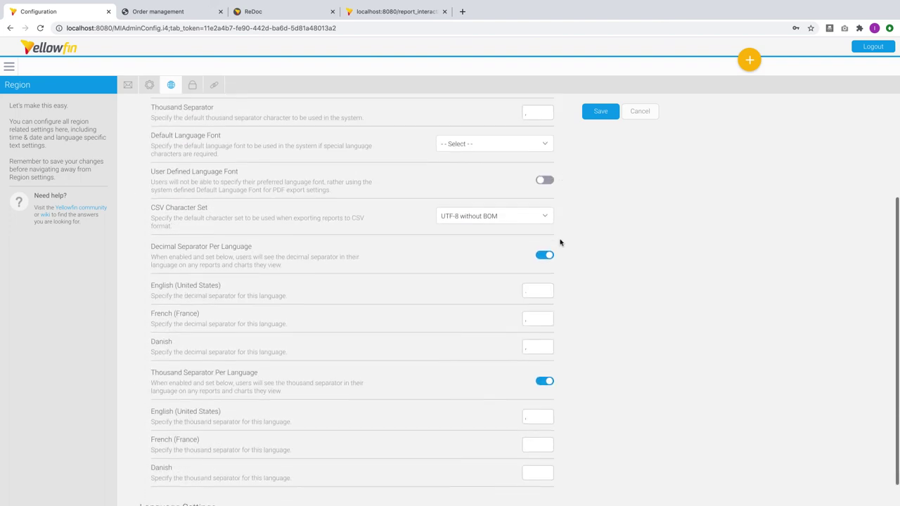
{"action": "scroll", "coordinate": [560, 242], "scroll_direction": "down", "scroll_amount": 1}
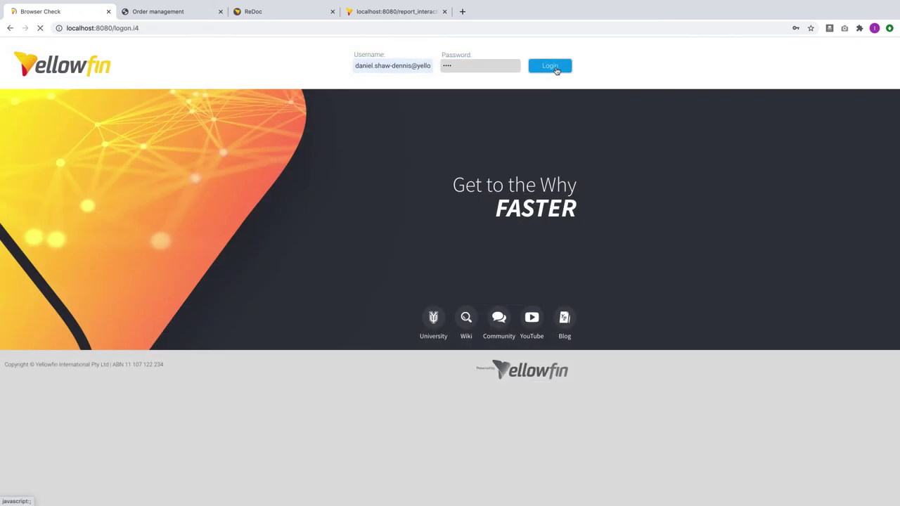
{"action": "left_click", "coordinate": [555, 66]}
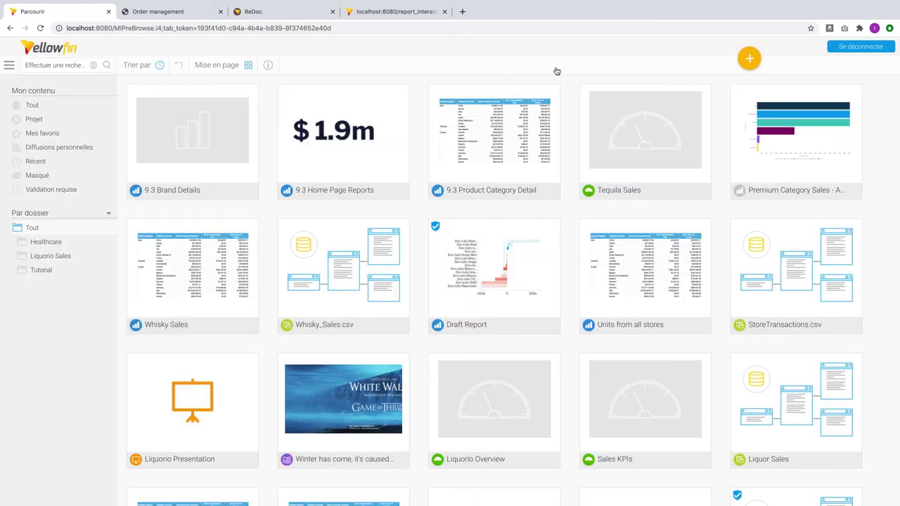
Run the 9.3 Home Page Reports report to see French-formatted values like 2 696
{"action": "left_click", "coordinate": [393, 159]}
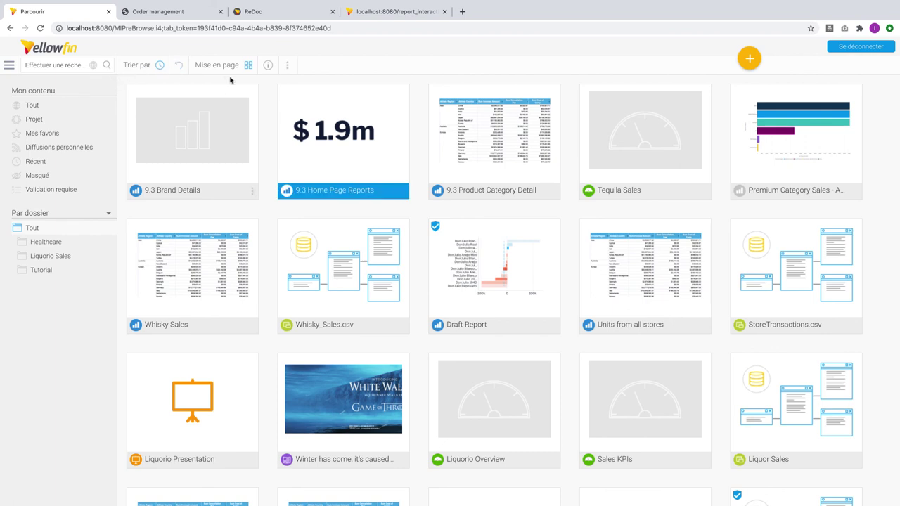
{"action": "left_click", "coordinate": [387, 170]}
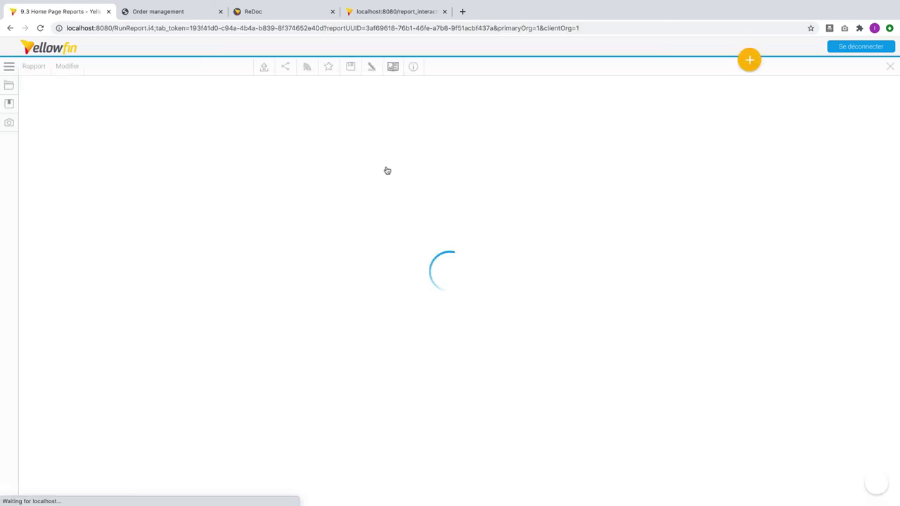
{"action": "mouse_move", "coordinate": [235, 236]}
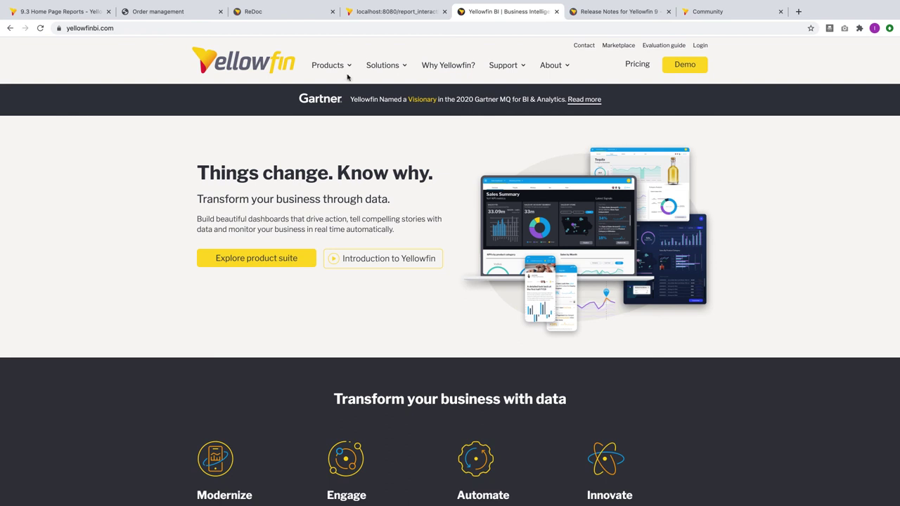
View the Release Notes for Yellowfin 9 wiki page, then the Yellowfin Resources white papers page
{"action": "mouse_move", "coordinate": [347, 69]}
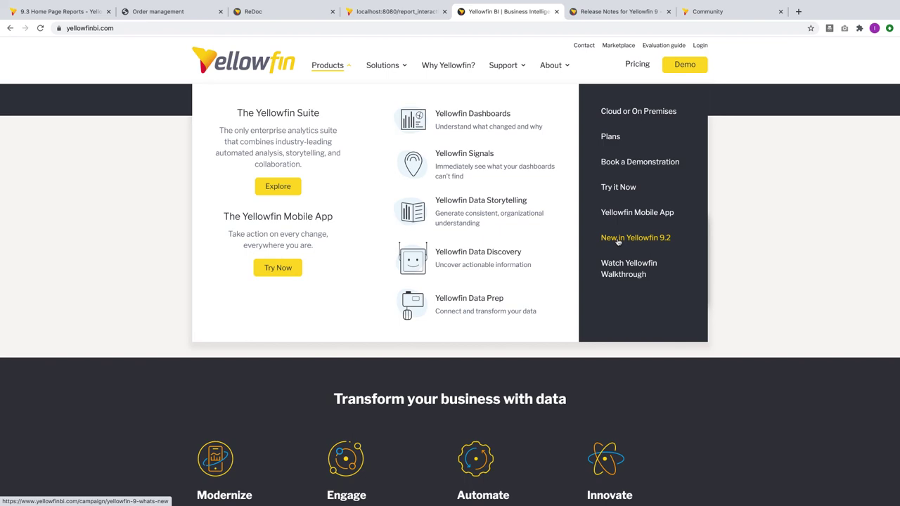
{"action": "left_click", "coordinate": [585, 12]}
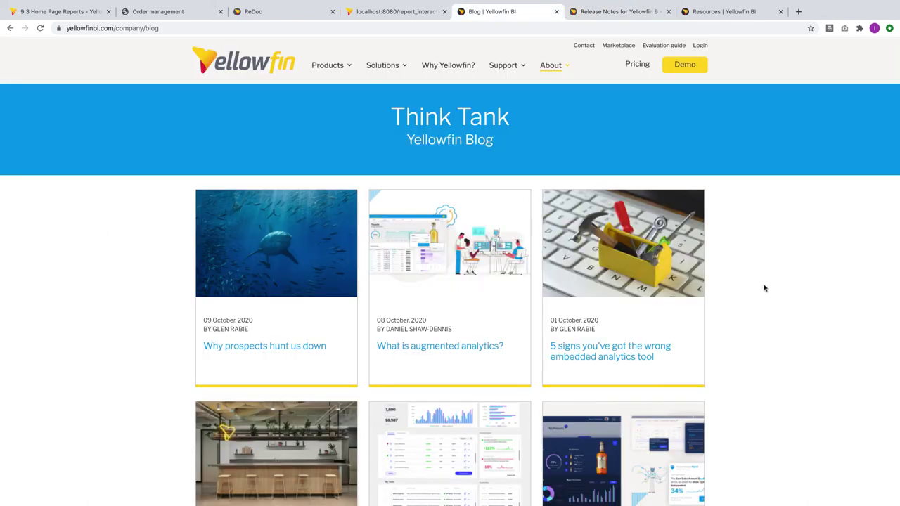
{"action": "left_click", "coordinate": [743, 12]}
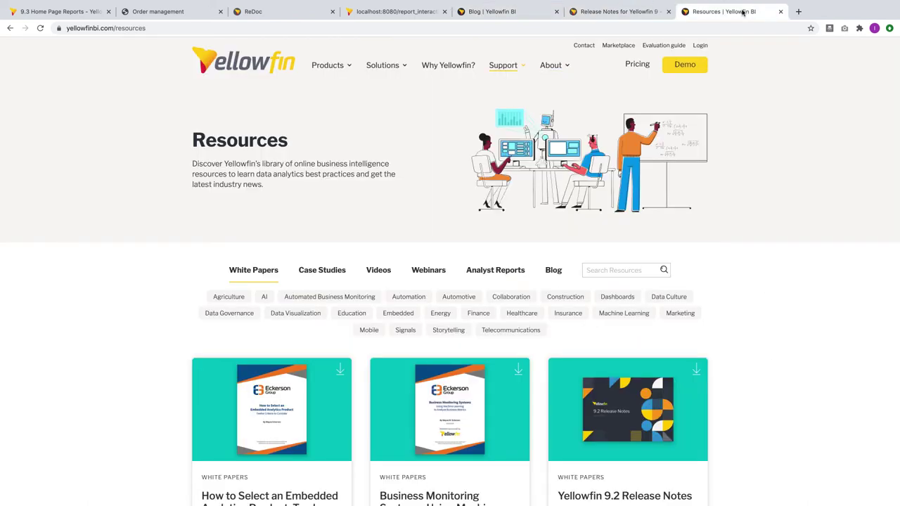